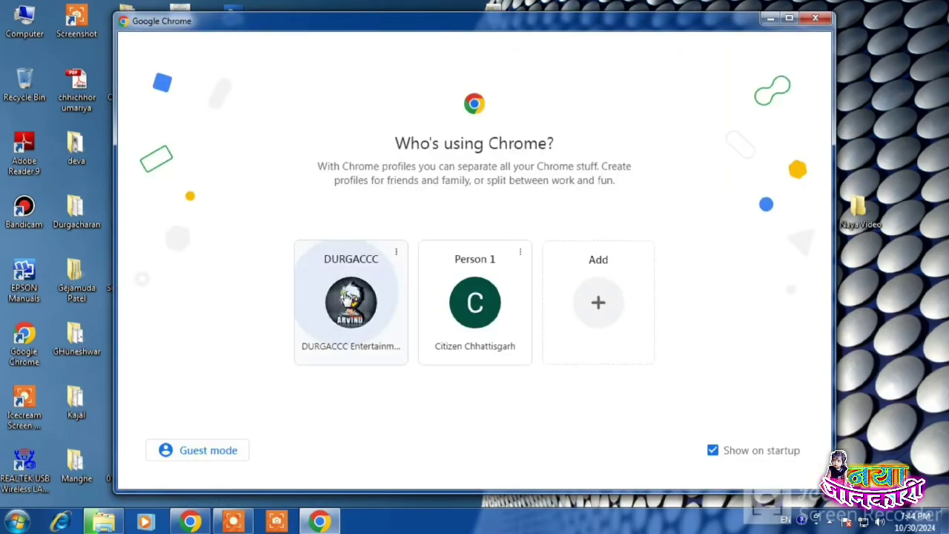
Step: Continue with the existing Chrome profile and search Google for 'cgbse'
{"action": "left_click", "coordinate": [367, 285]}
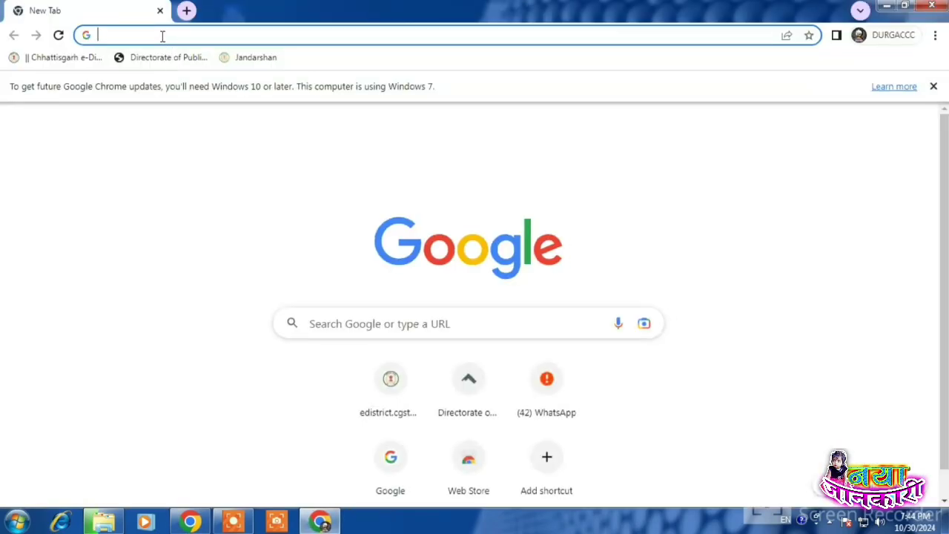
{"action": "type", "text": "cgbse"}
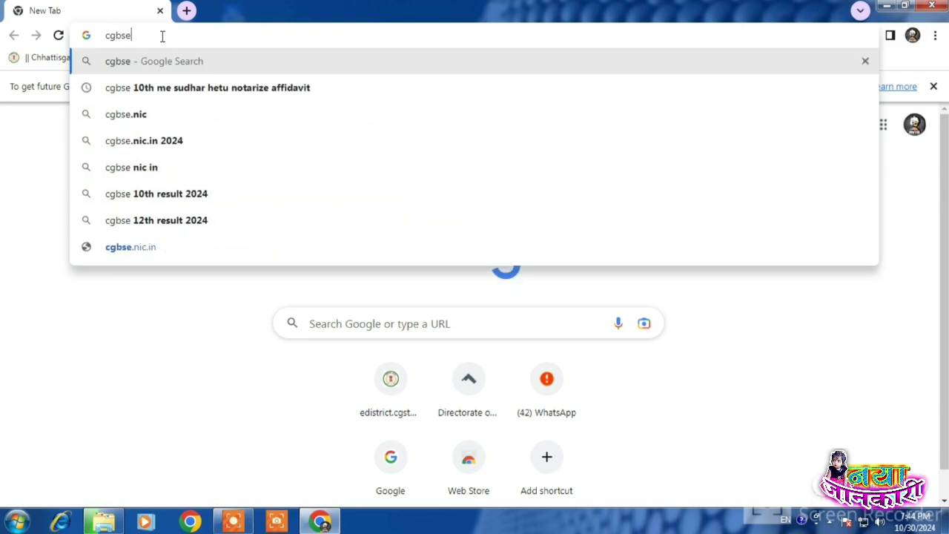
{"action": "key", "text": "Return"}
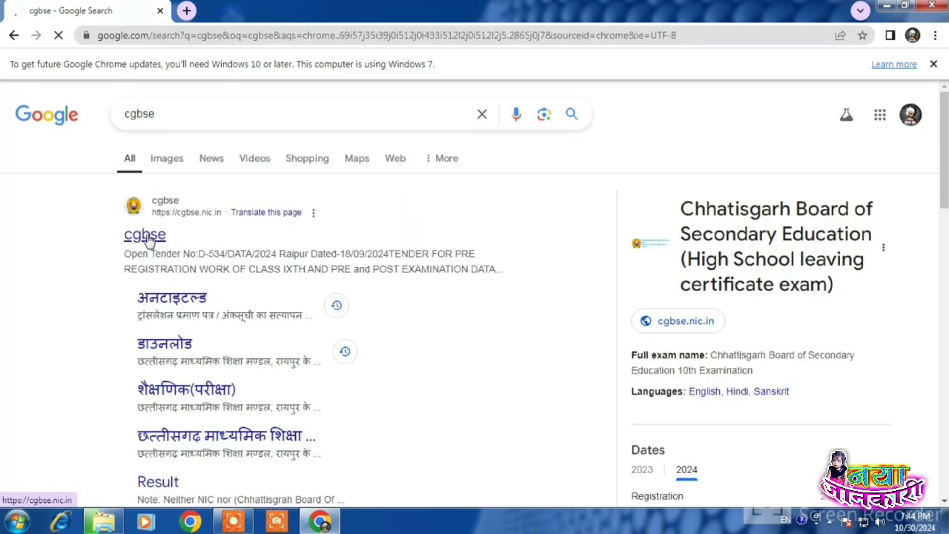
Step: Open the cgbse.nic.in result and launch the ऑनलाइन आवेदन application portal in a new tab
{"action": "left_click", "coordinate": [148, 237]}
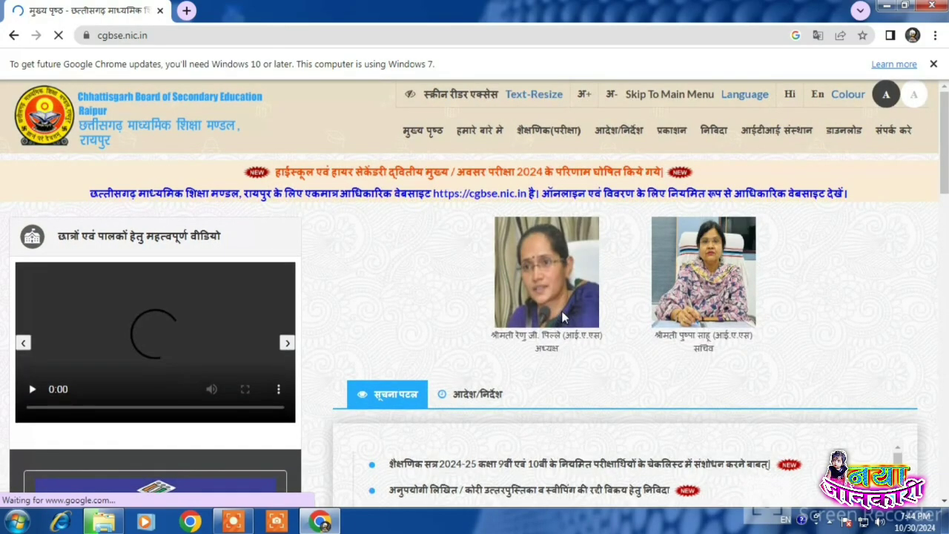
{"action": "scroll", "coordinate": [539, 206], "scroll_direction": "down", "scroll_amount": 3}
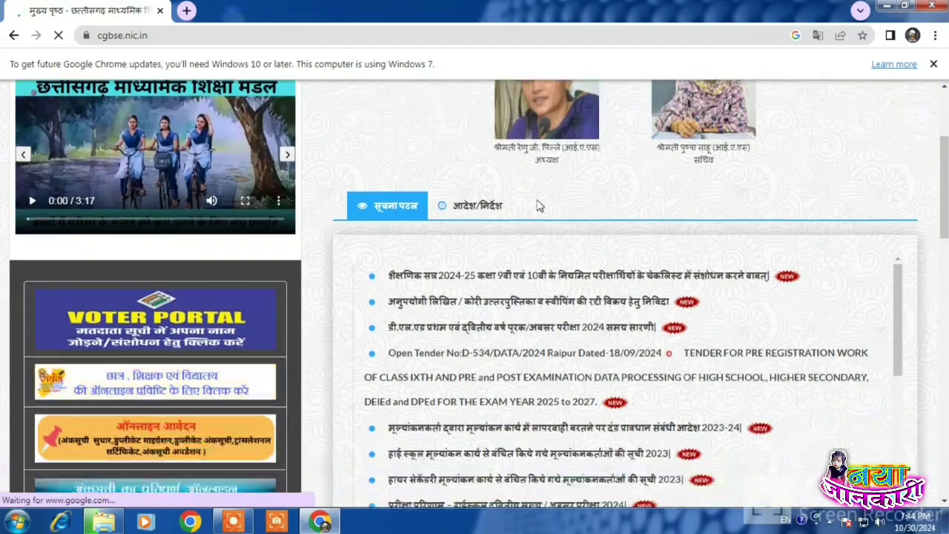
{"action": "scroll", "coordinate": [539, 206], "scroll_direction": "down", "scroll_amount": 1}
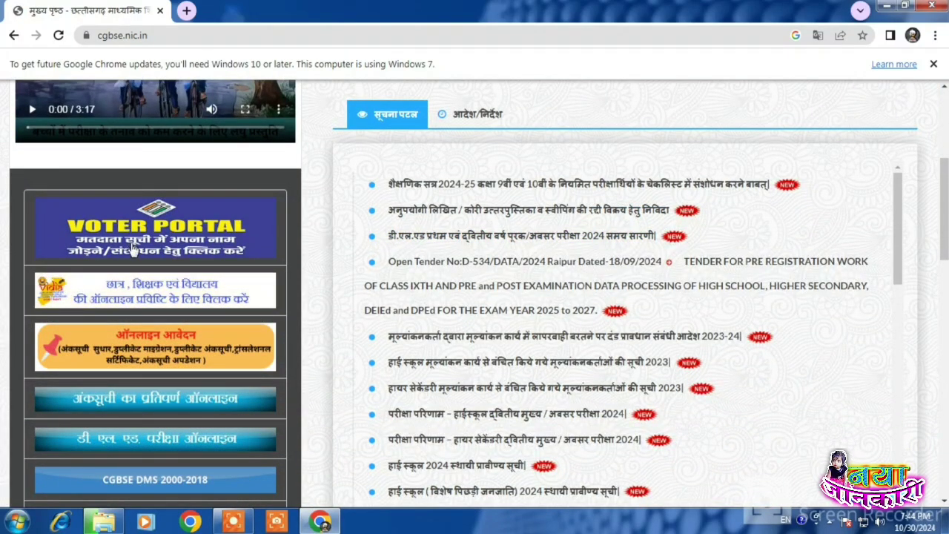
{"action": "scroll", "coordinate": [133, 248], "scroll_direction": "down", "scroll_amount": 1}
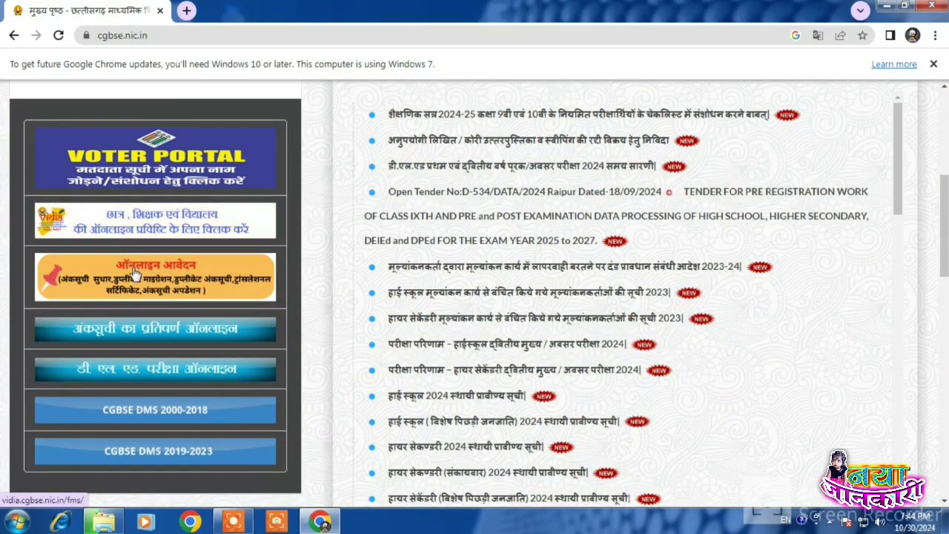
{"action": "left_click", "coordinate": [162, 276]}
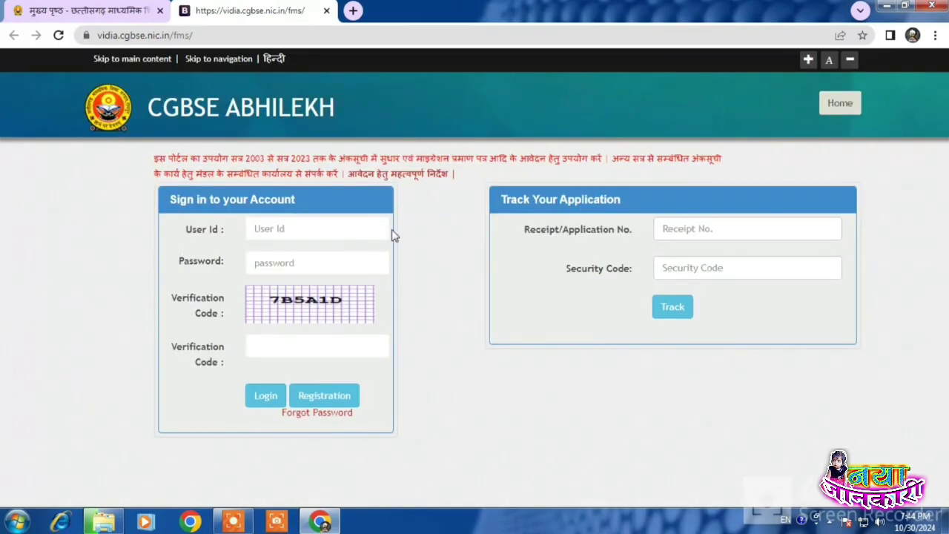
Step: Open the New User Registration form and review the email-as-user-ID question
{"action": "left_click", "coordinate": [327, 400]}
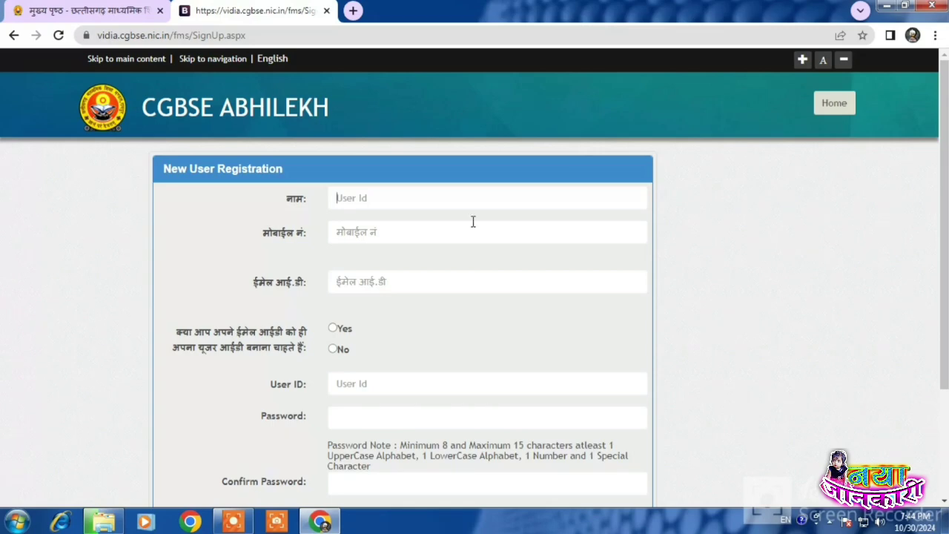
{"action": "left_click", "coordinate": [360, 230]}
{"action": "left_click", "coordinate": [365, 284]}
{"action": "left_click_drag", "start_coordinate": [197, 334], "coordinate": [312, 341]}
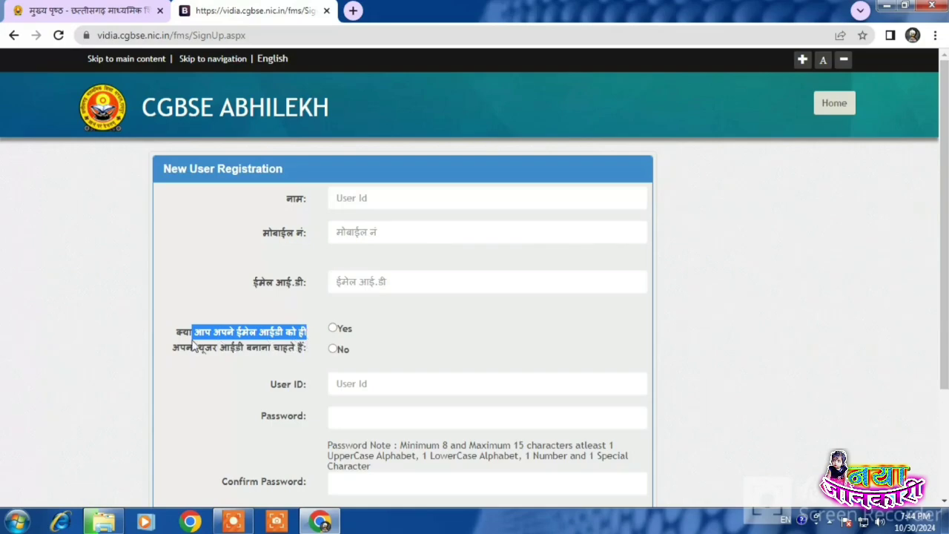
{"action": "left_click_drag", "start_coordinate": [173, 347], "coordinate": [312, 356]}
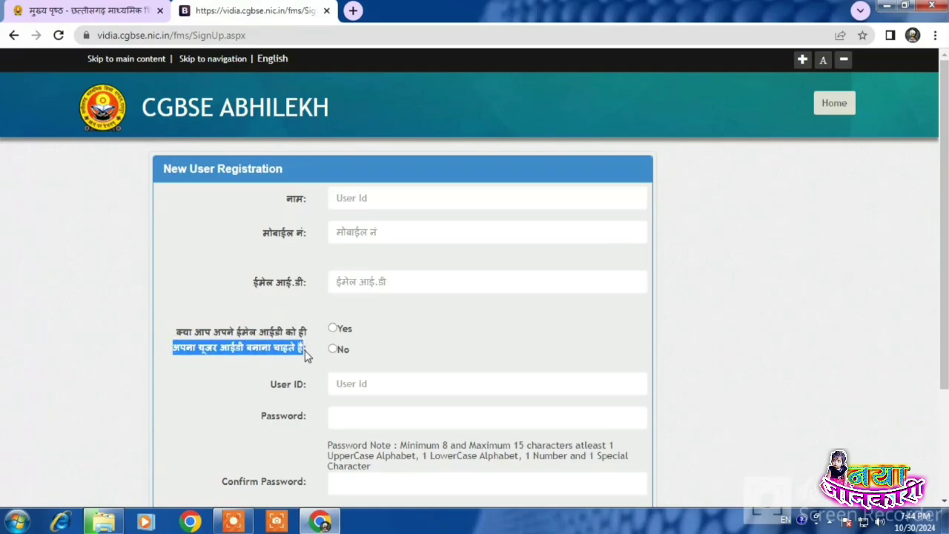
{"action": "left_click", "coordinate": [314, 350]}
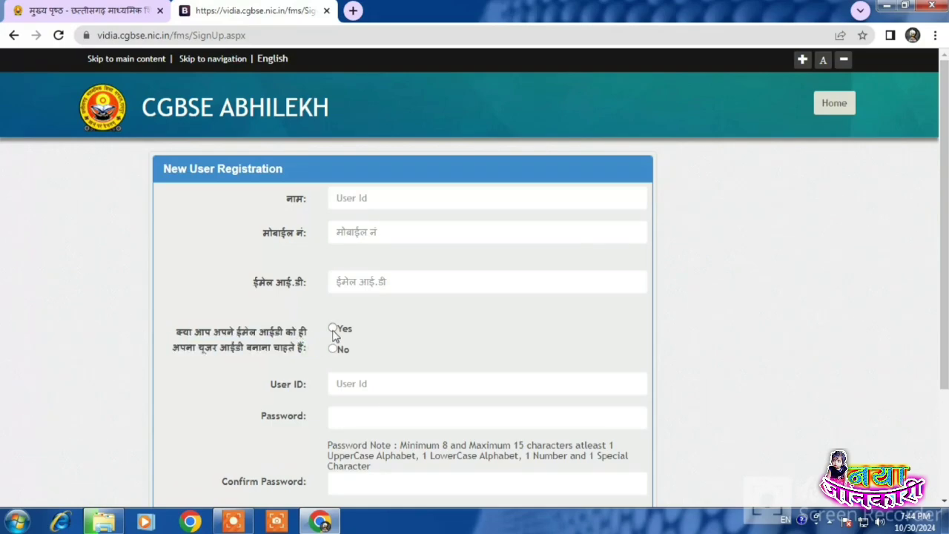
Step: Review the password note's length limits and required character types
{"action": "scroll", "coordinate": [349, 297], "scroll_direction": "down", "scroll_amount": 2}
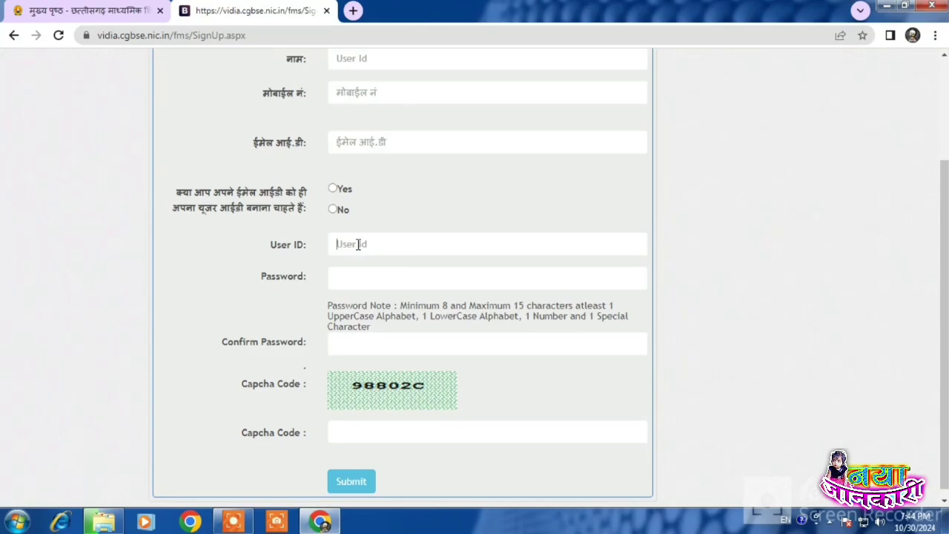
{"action": "left_click", "coordinate": [353, 280]}
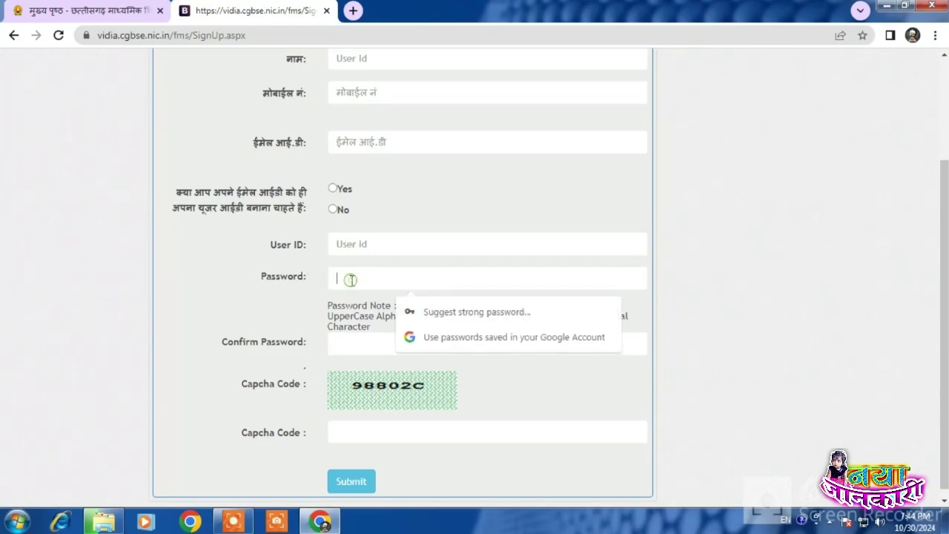
{"action": "left_click_drag", "start_coordinate": [328, 304], "coordinate": [627, 316]}
{"action": "left_click", "coordinate": [420, 314]}
{"action": "left_click", "coordinate": [394, 314]}
{"action": "left_click_drag", "start_coordinate": [363, 319], "coordinate": [592, 315]}
{"action": "left_click", "coordinate": [365, 320]}
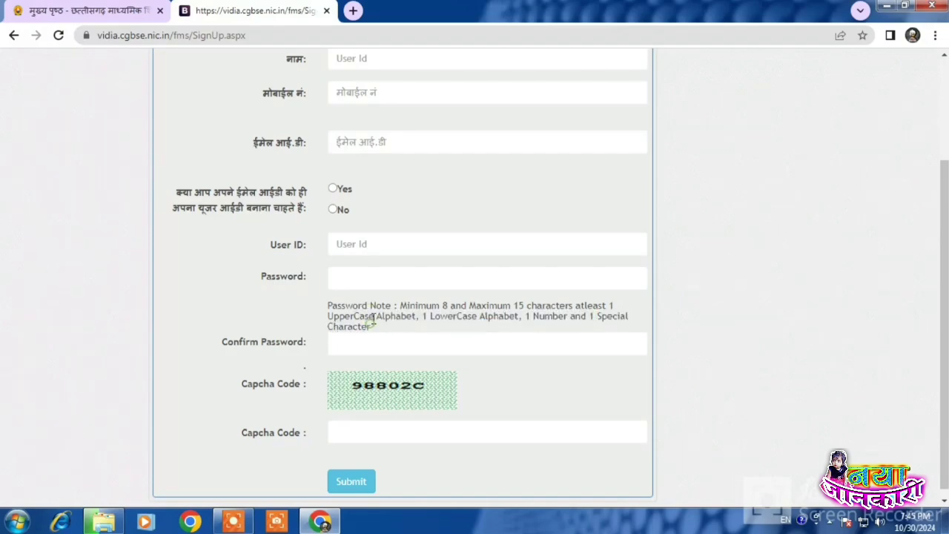
{"action": "left_click", "coordinate": [347, 276]}
{"action": "left_click", "coordinate": [346, 342]}
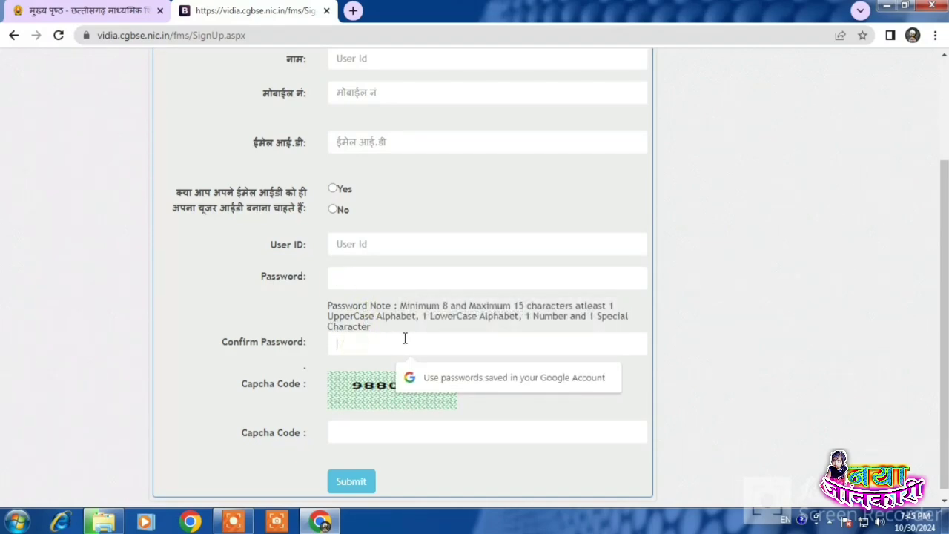
Step: Check the Capcha Code field, then return Home to the sign-in page
{"action": "scroll", "coordinate": [355, 341], "scroll_direction": "down", "scroll_amount": 1}
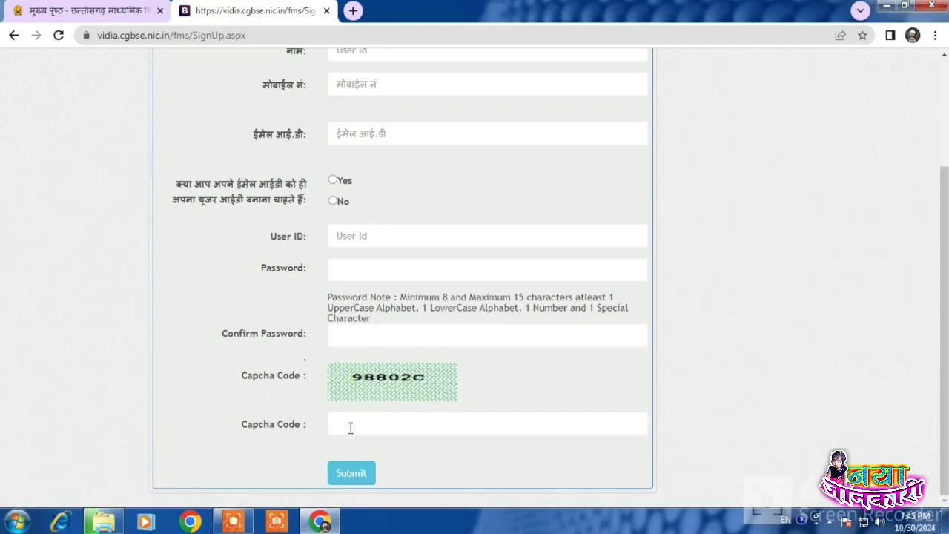
{"action": "scroll", "coordinate": [381, 409], "scroll_direction": "up", "scroll_amount": 2}
{"action": "scroll", "coordinate": [401, 410], "scroll_direction": "down", "scroll_amount": 2}
{"action": "left_click", "coordinate": [425, 430]}
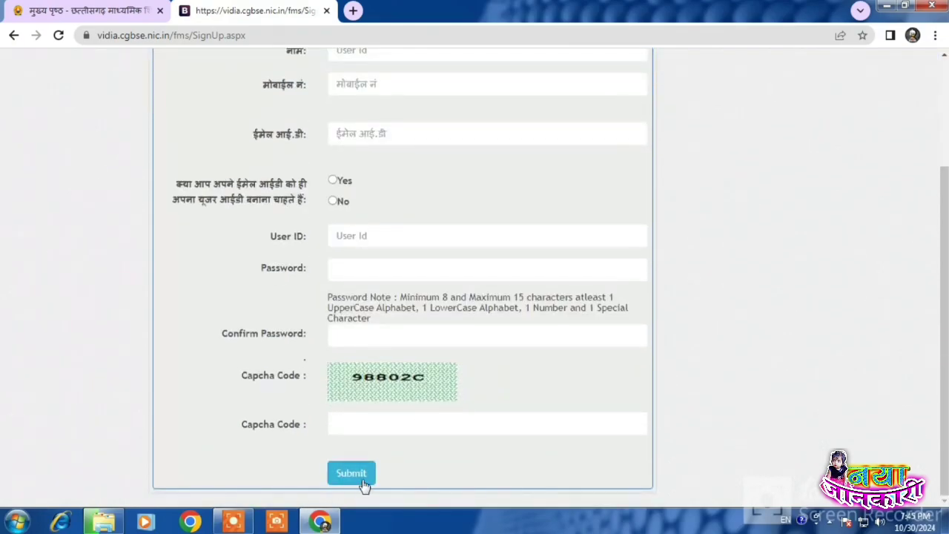
{"action": "scroll", "coordinate": [363, 485], "scroll_direction": "up", "scroll_amount": 2}
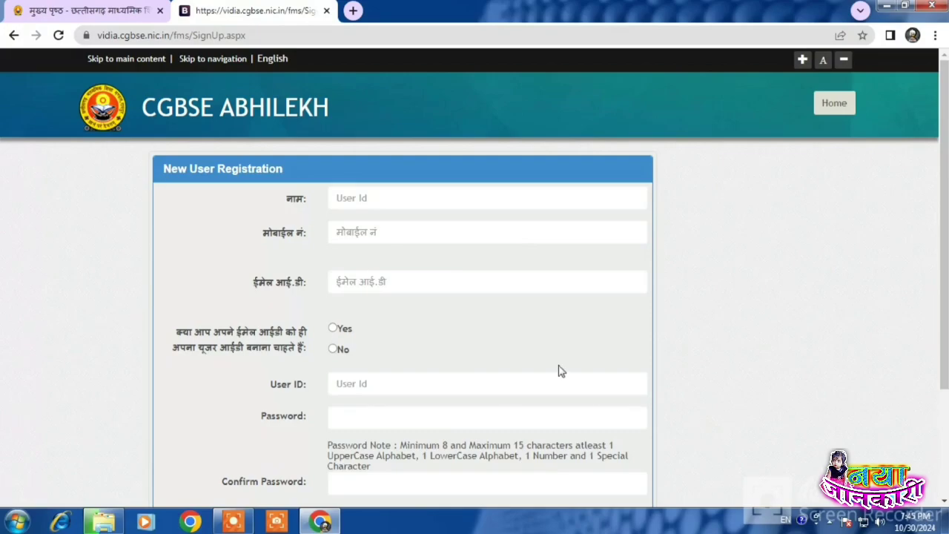
{"action": "scroll", "coordinate": [565, 372], "scroll_direction": "down", "scroll_amount": 2}
{"action": "scroll", "coordinate": [433, 385], "scroll_direction": "up", "scroll_amount": 2}
{"action": "left_click", "coordinate": [834, 99]}
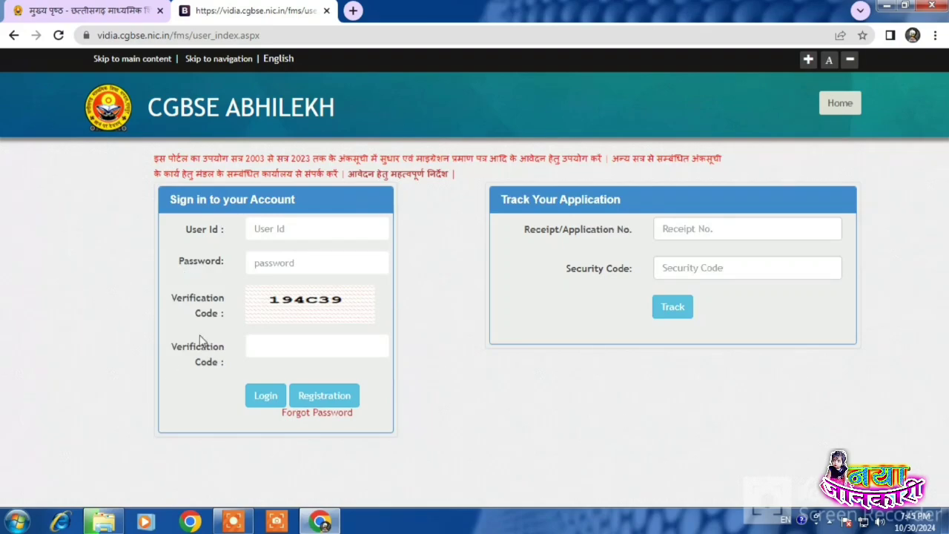
Step: Log in with the User Id, account password and captcha code, saving the password in Chrome
{"action": "left_click", "coordinate": [285, 229]}
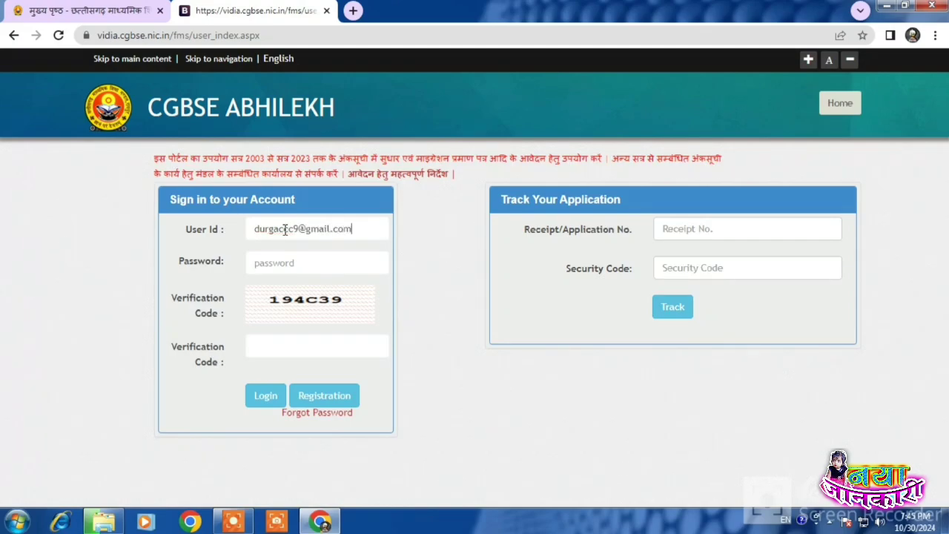
{"action": "left_click", "coordinate": [284, 262]}
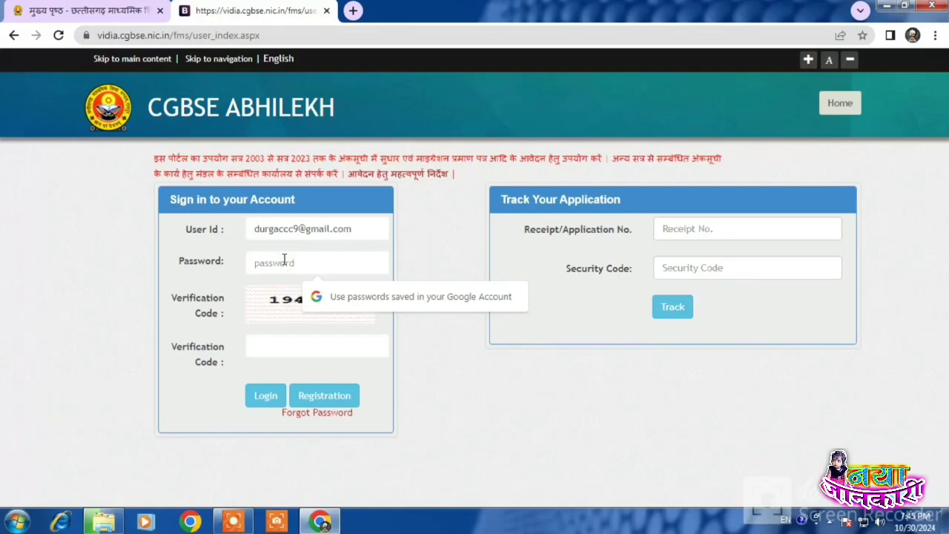
{"action": "type", "text": "d"}
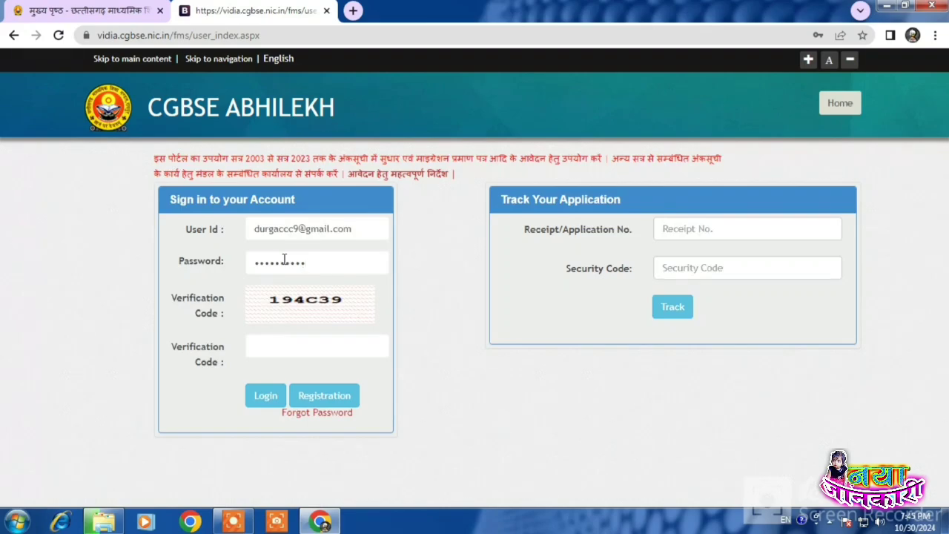
{"action": "left_click", "coordinate": [271, 340]}
{"action": "type", "text": "194C39"}
{"action": "left_click", "coordinate": [266, 398]}
{"action": "left_click", "coordinate": [266, 398]}
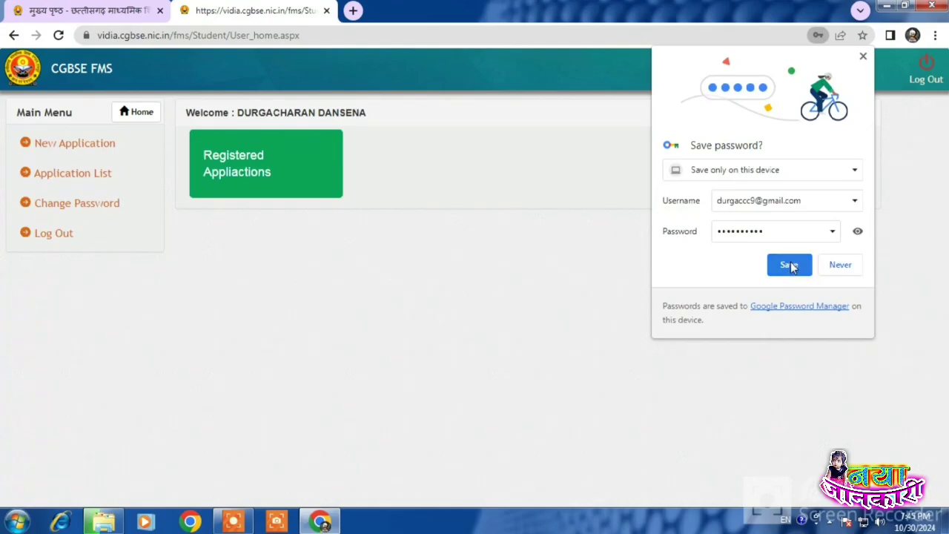
{"action": "left_click", "coordinate": [789, 266]}
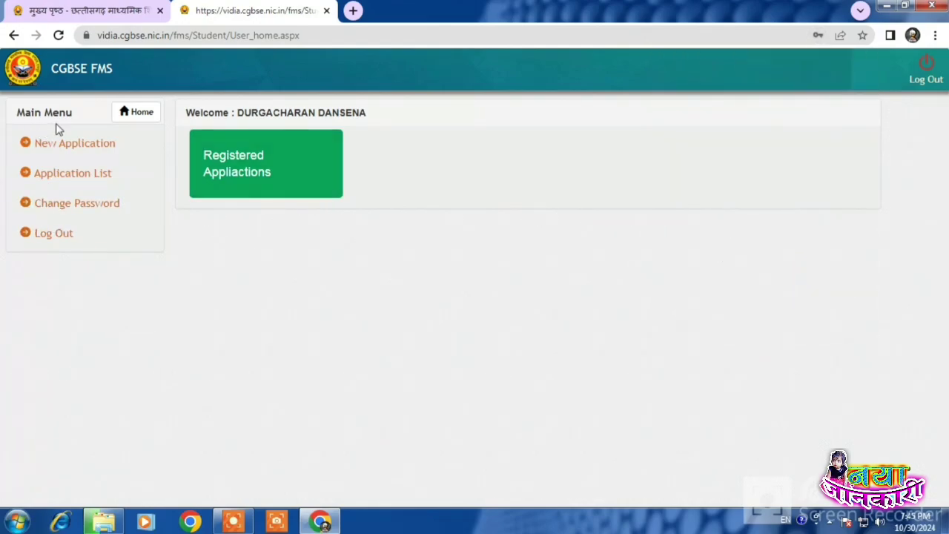
Step: Start a new application, tick the instructions agreement after the warning, and continue with आगे बढे
{"action": "left_click", "coordinate": [74, 147]}
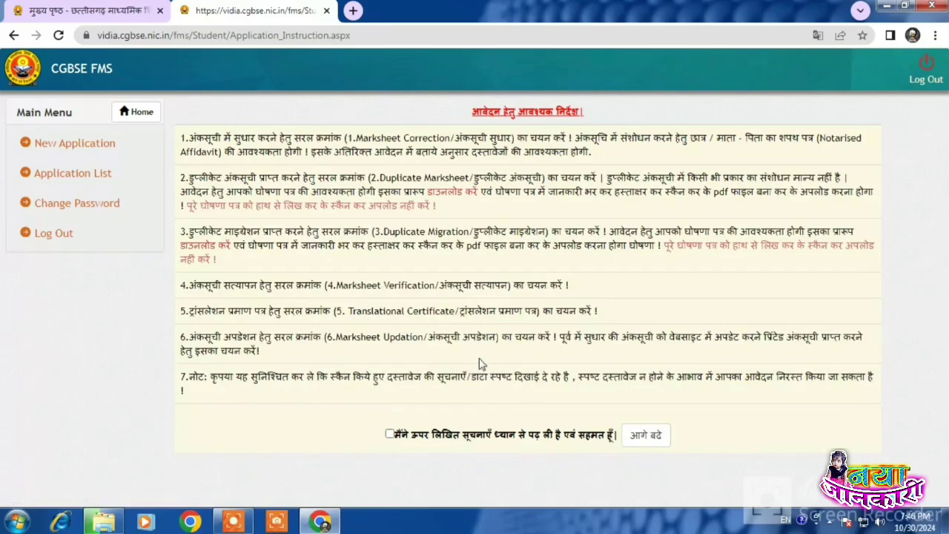
{"action": "left_click", "coordinate": [655, 436]}
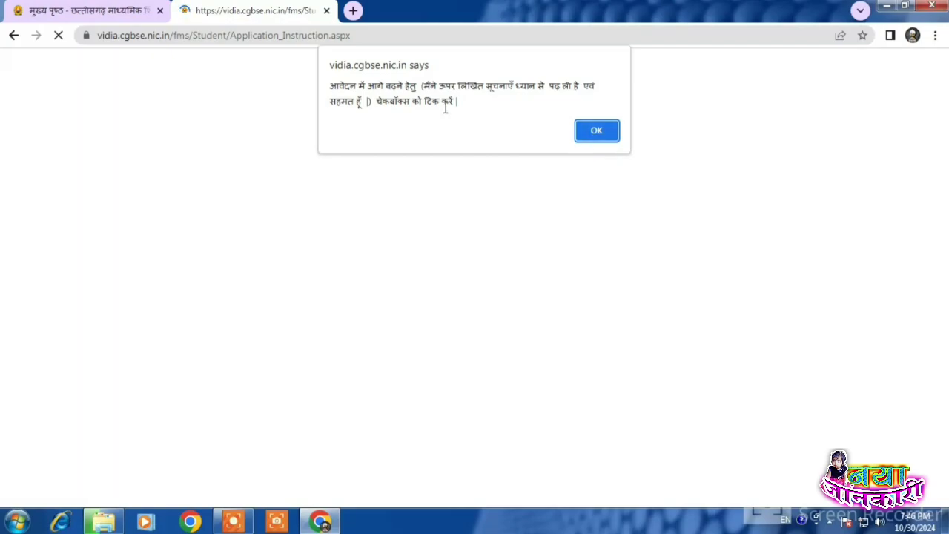
{"action": "left_click_drag", "start_coordinate": [335, 90], "coordinate": [453, 102]}
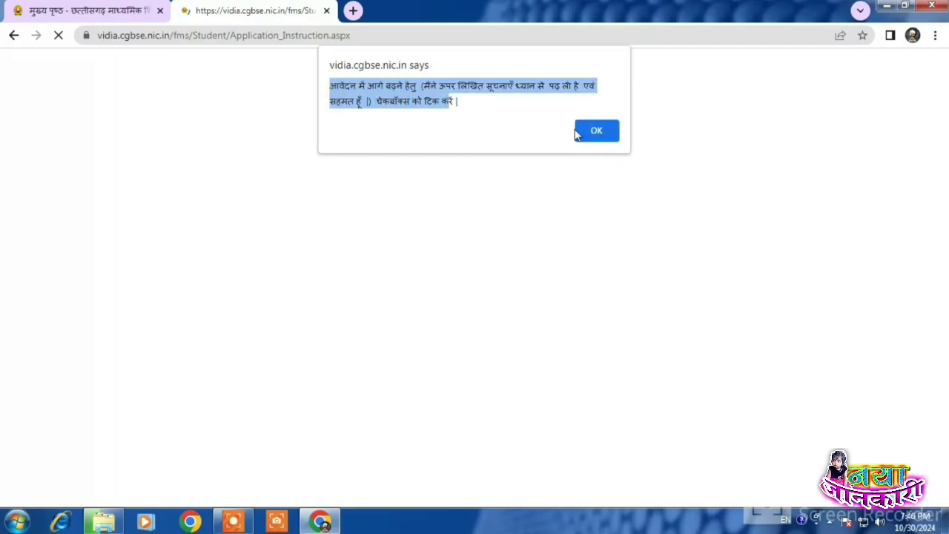
{"action": "left_click", "coordinate": [600, 131]}
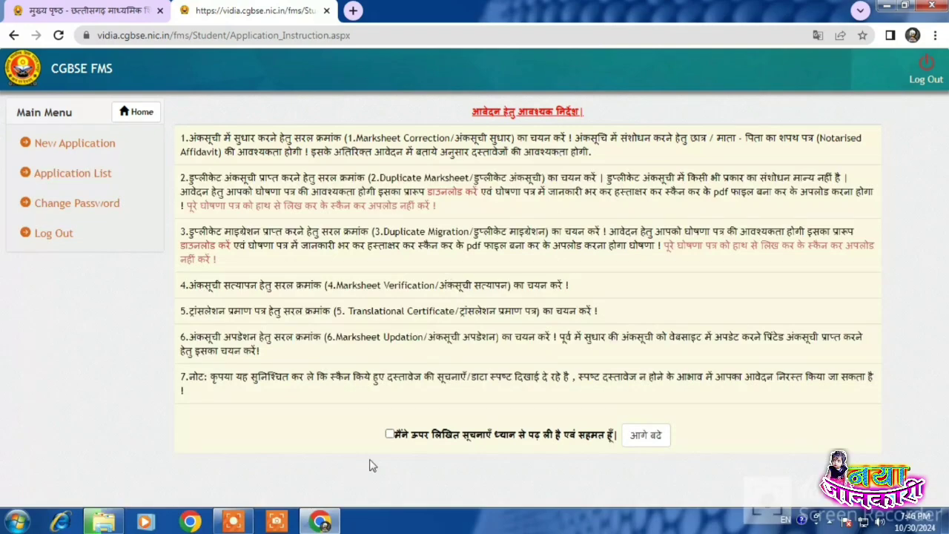
{"action": "left_click", "coordinate": [389, 434]}
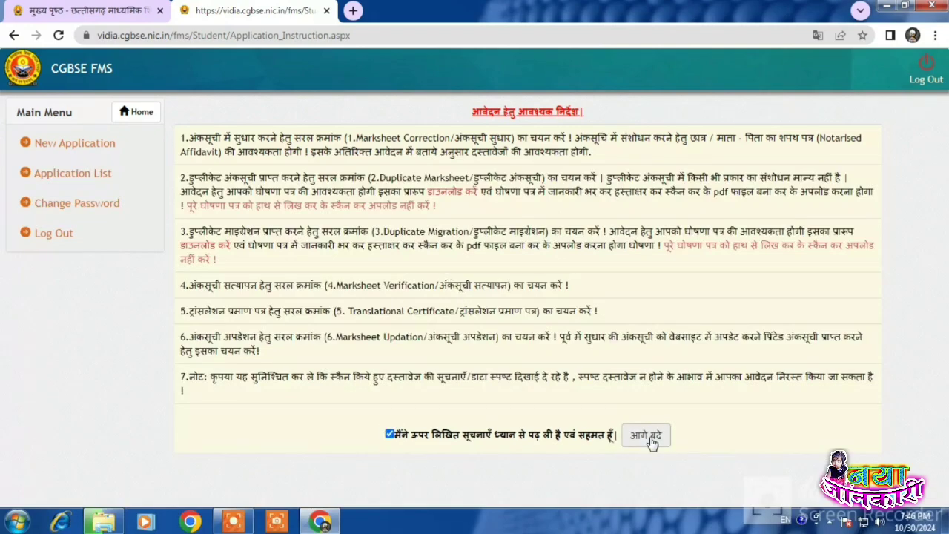
{"action": "left_click", "coordinate": [649, 437]}
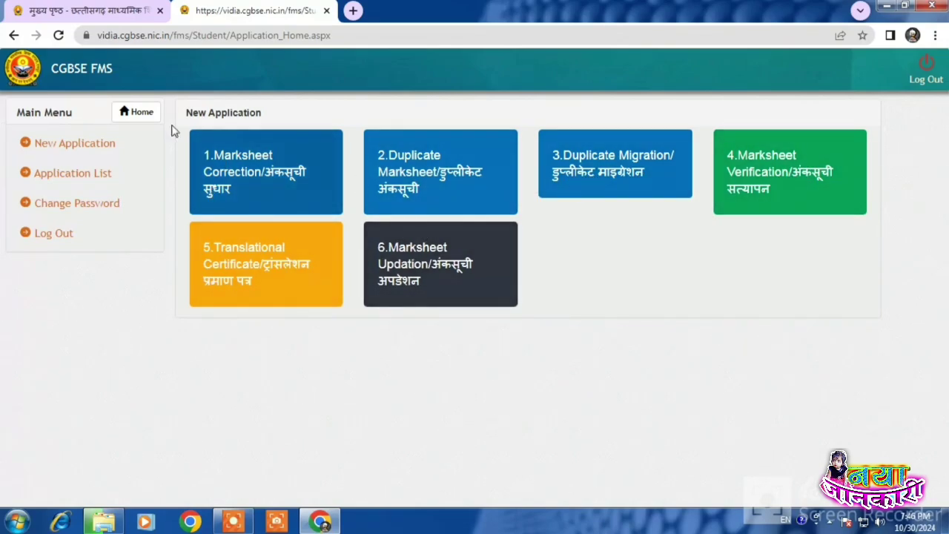
Step: Open the Marksheet Correction form and enter the student's roll and enrolment numbers
{"action": "left_click", "coordinate": [261, 165]}
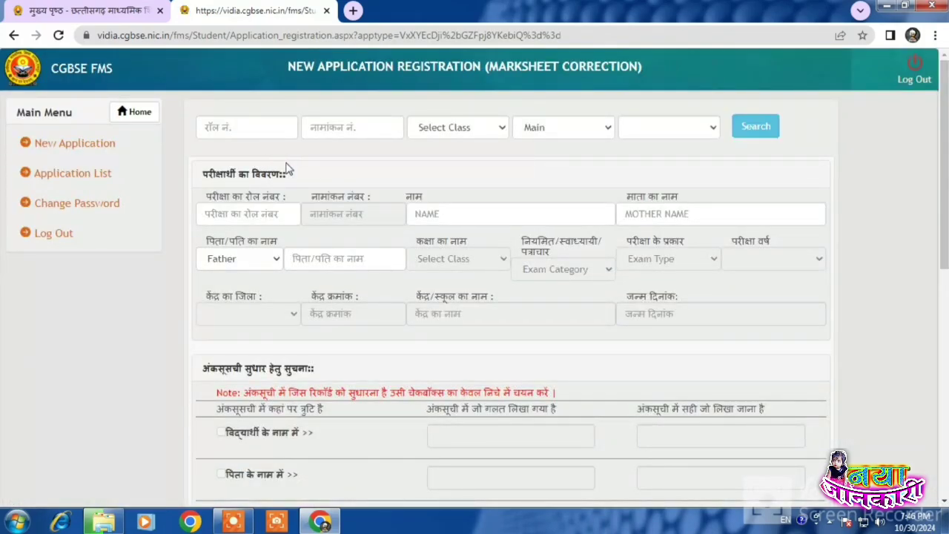
{"action": "left_click", "coordinate": [241, 128]}
{"action": "type", "text": "12"}
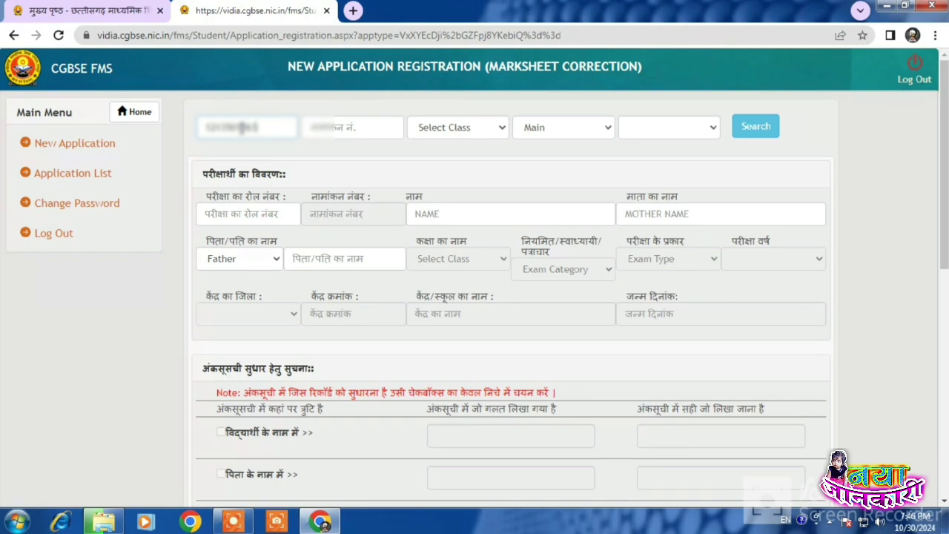
{"action": "left_click", "coordinate": [339, 128]}
{"action": "type", "text": "4"}
{"action": "scroll", "coordinate": [339, 128], "scroll_direction": "down", "scroll_amount": 5}
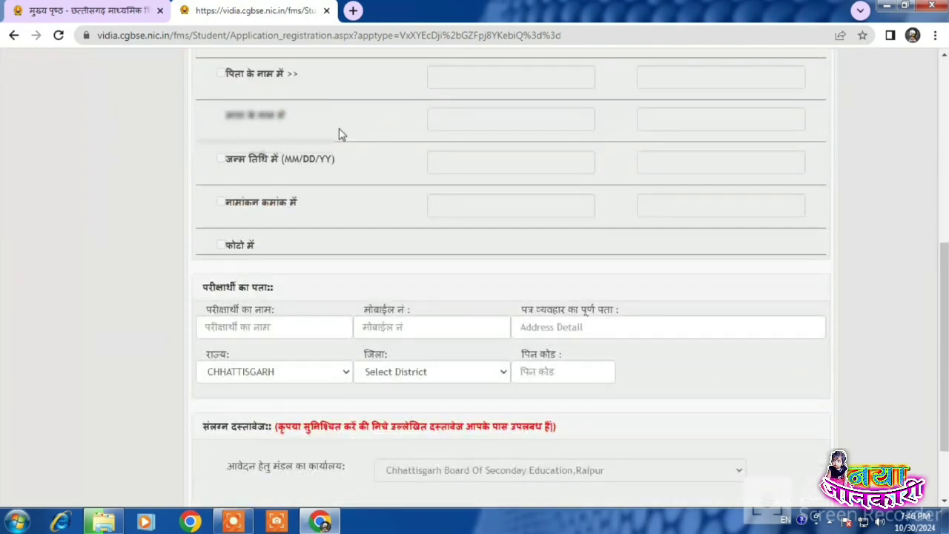
{"action": "scroll", "coordinate": [341, 137], "scroll_direction": "up", "scroll_amount": 4}
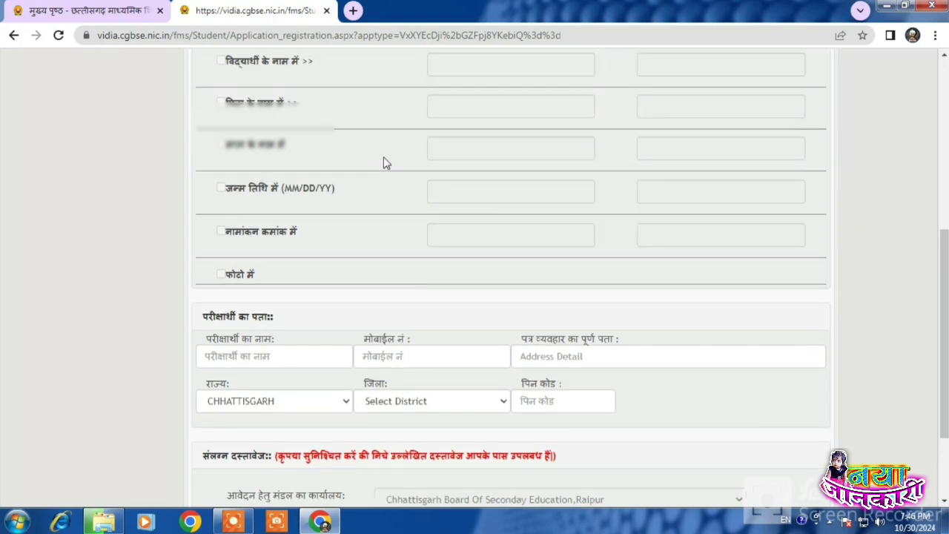
{"action": "scroll", "coordinate": [408, 152], "scroll_direction": "up", "scroll_amount": 1}
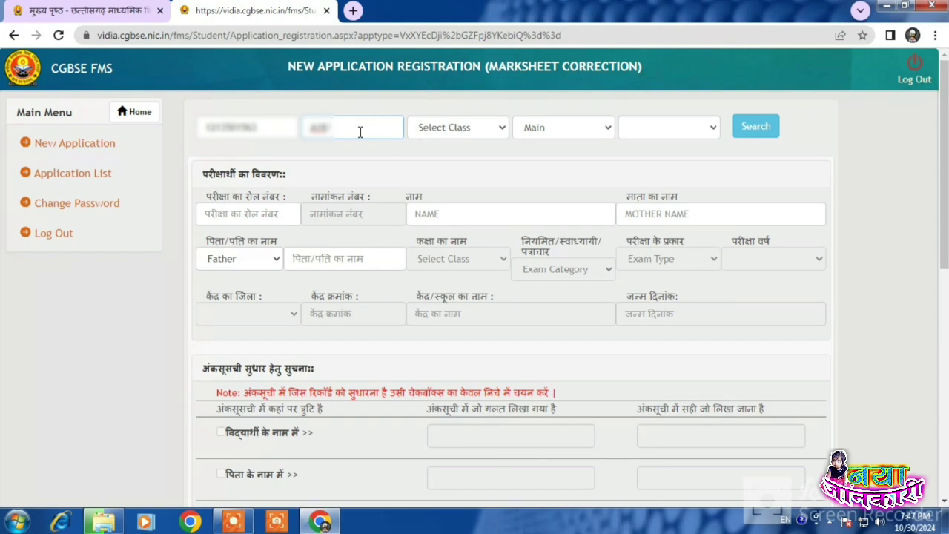
Step: Search for the student's exam record with class 10Th, exam type Main, year 2021
{"action": "scroll", "coordinate": [360, 133], "scroll_direction": "down", "scroll_amount": 5}
{"action": "scroll", "coordinate": [360, 138], "scroll_direction": "up", "scroll_amount": 5}
{"action": "left_click", "coordinate": [444, 132]}
{"action": "left_click", "coordinate": [446, 157]}
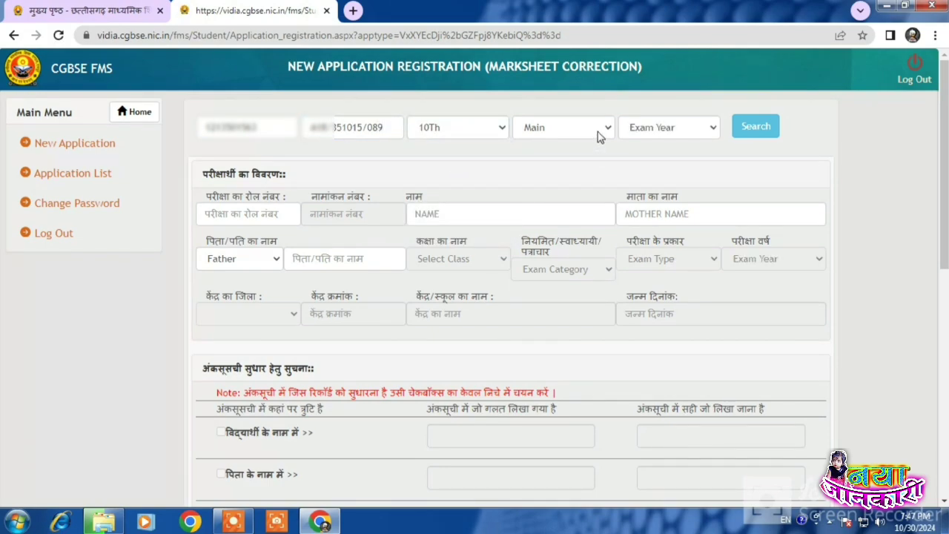
{"action": "left_click", "coordinate": [598, 132]}
{"action": "left_click", "coordinate": [597, 156]}
{"action": "left_click", "coordinate": [663, 130]}
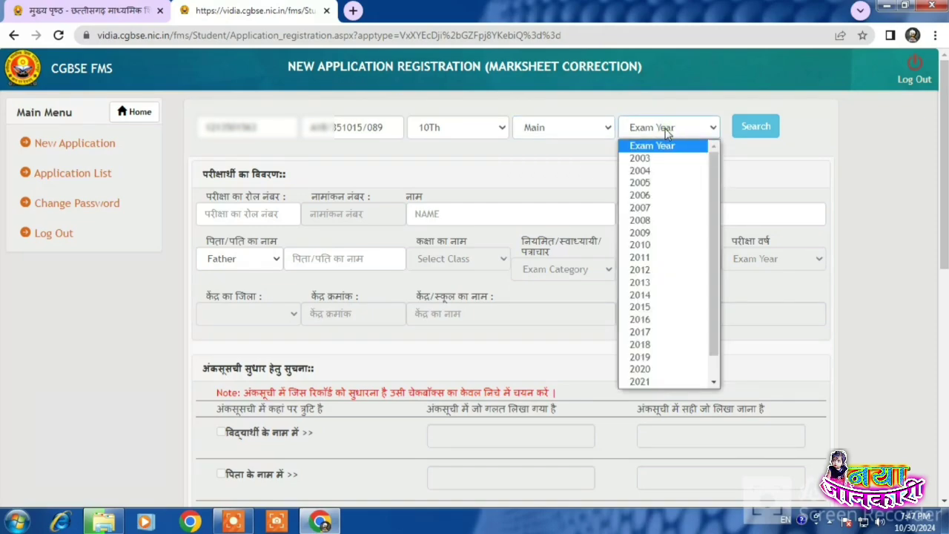
{"action": "left_click", "coordinate": [669, 382]}
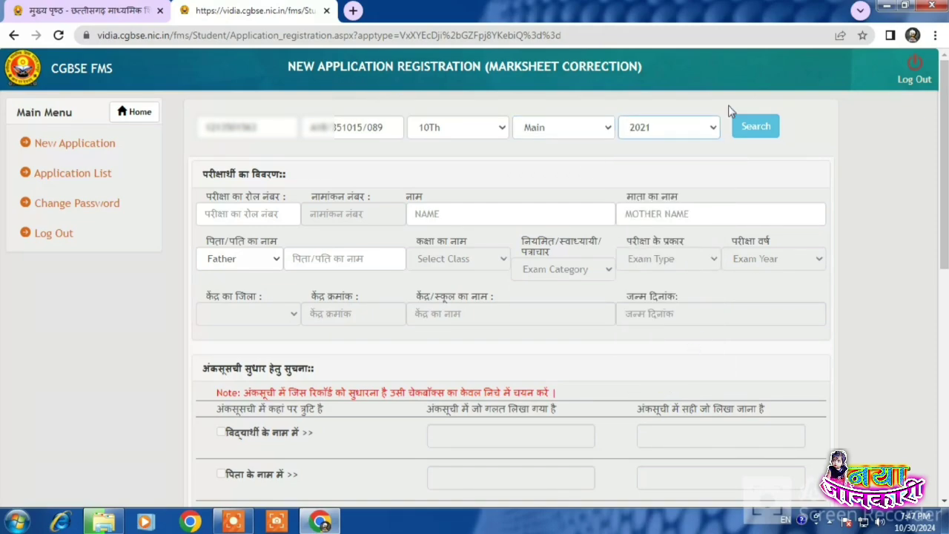
{"action": "left_click", "coordinate": [763, 129]}
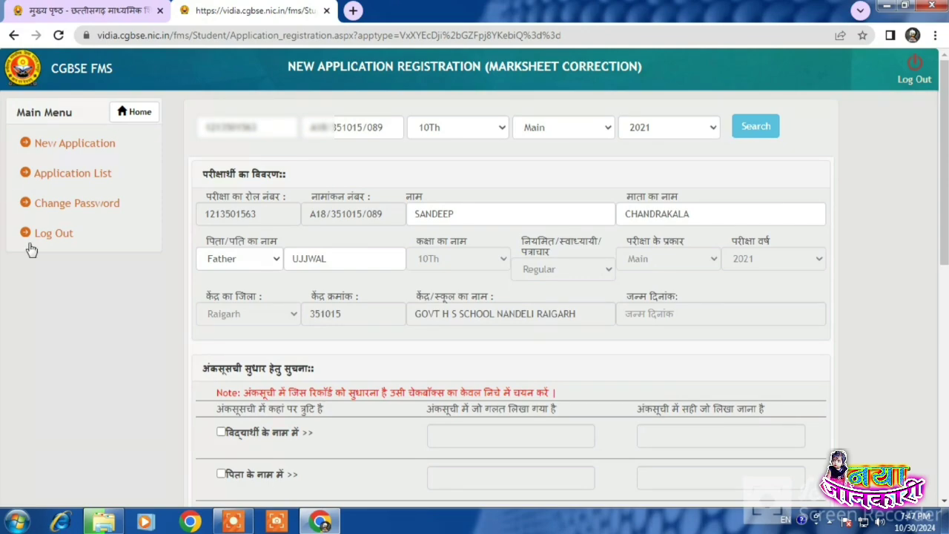
Step: Check the fetched roll number, enrolment, names, and keep Father as the relation title
{"action": "left_click_drag", "start_coordinate": [209, 214], "coordinate": [257, 214]}
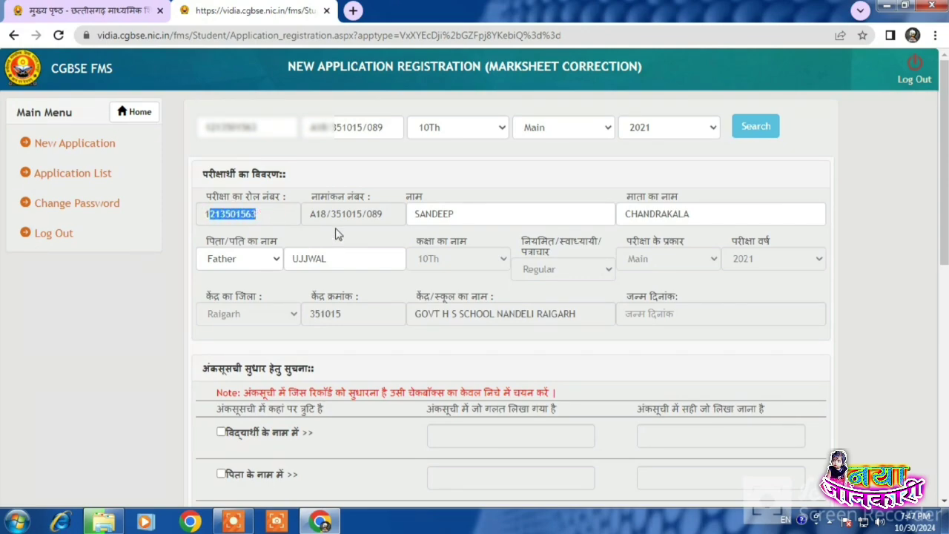
{"action": "left_click_drag", "start_coordinate": [318, 214], "coordinate": [474, 208]}
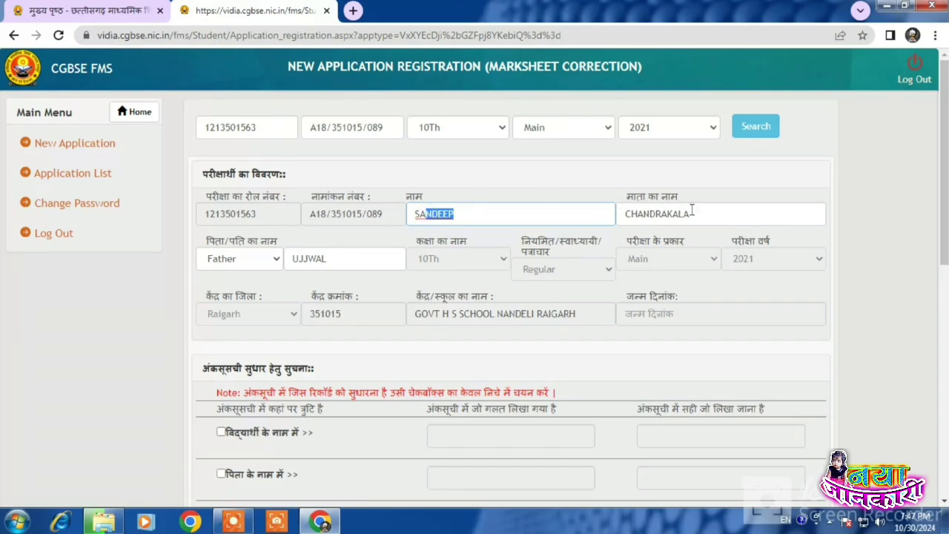
{"action": "left_click_drag", "start_coordinate": [692, 212], "coordinate": [634, 213]}
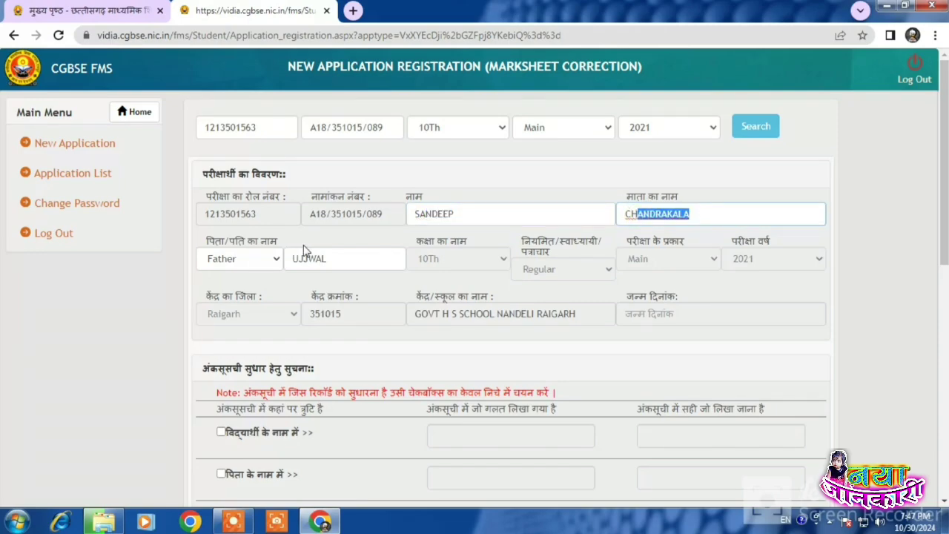
{"action": "left_click", "coordinate": [228, 258]}
{"action": "left_click", "coordinate": [225, 257]}
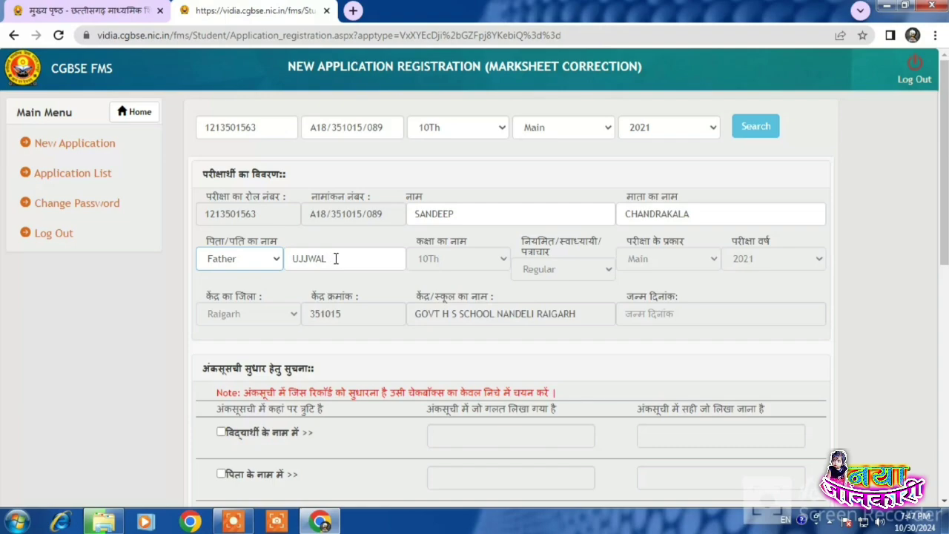
{"action": "left_click", "coordinate": [341, 258]}
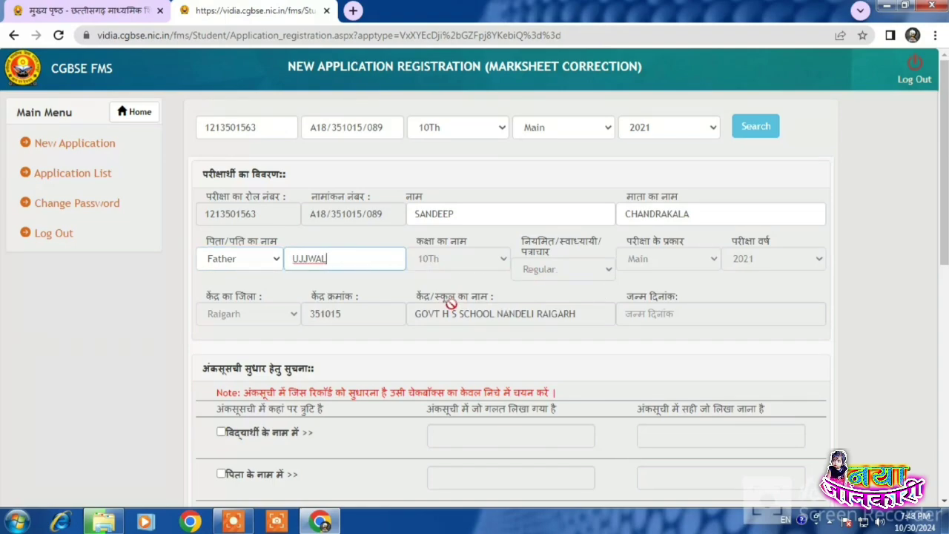
{"action": "scroll", "coordinate": [410, 326], "scroll_direction": "down", "scroll_amount": 3}
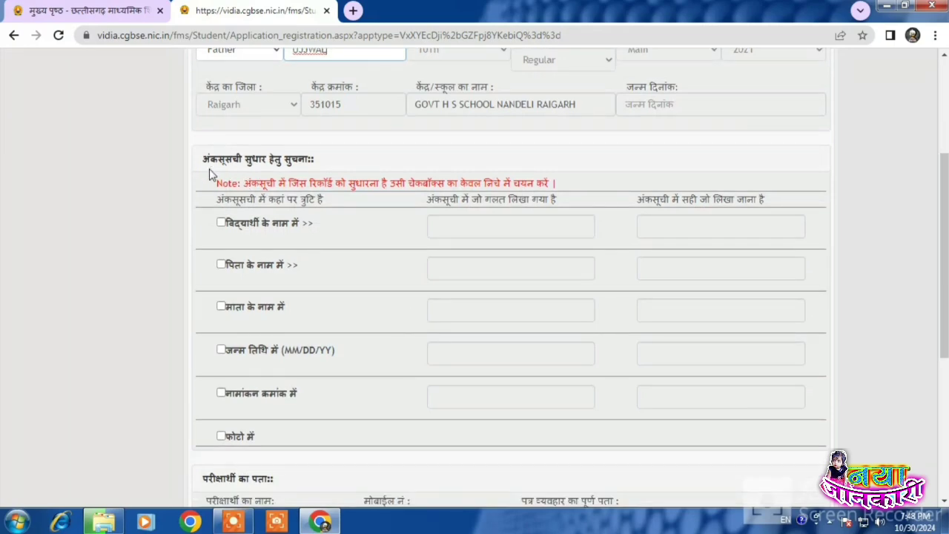
Step: Tick the student's name row for correction and enter the student's correct name
{"action": "left_click_drag", "start_coordinate": [201, 159], "coordinate": [314, 168]}
{"action": "left_click", "coordinate": [322, 169]}
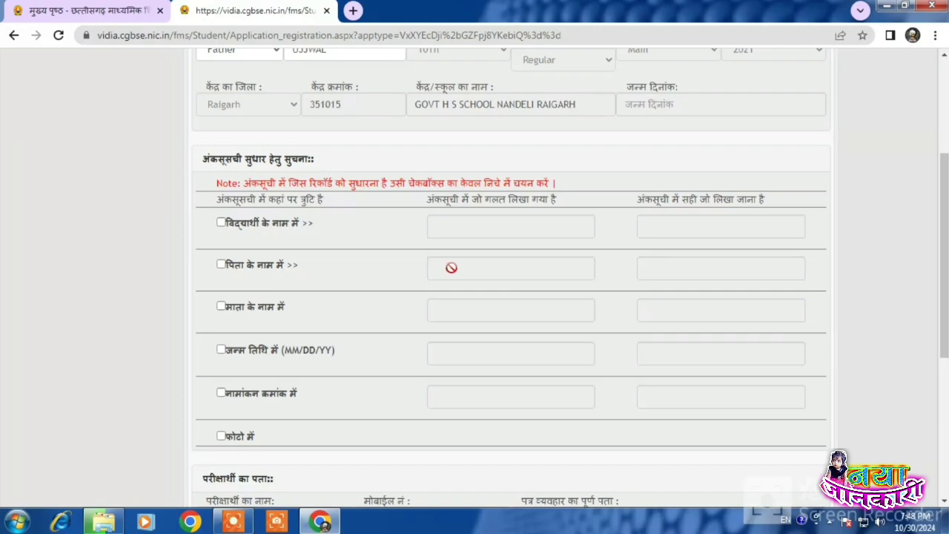
{"action": "scroll", "coordinate": [449, 268], "scroll_direction": "up", "scroll_amount": 3}
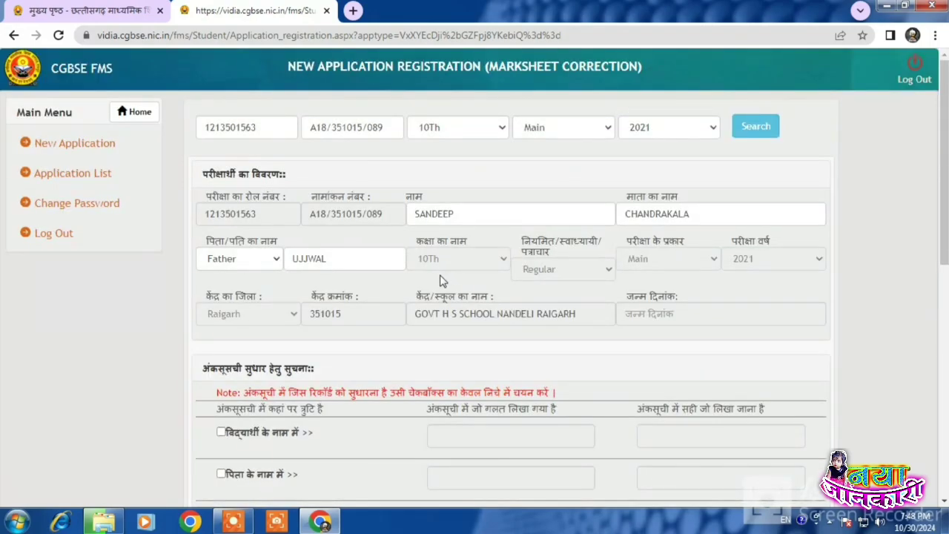
{"action": "scroll", "coordinate": [444, 280], "scroll_direction": "down", "scroll_amount": 2}
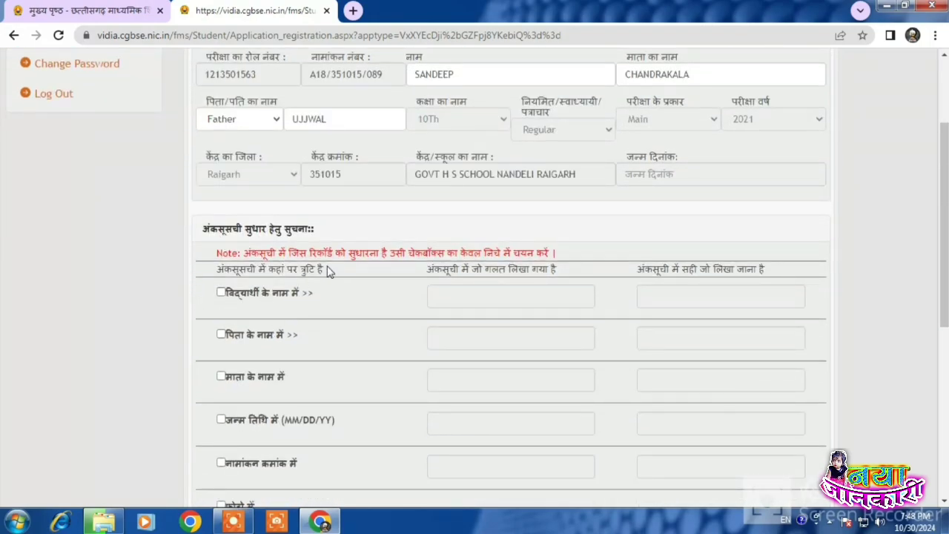
{"action": "scroll", "coordinate": [334, 263], "scroll_direction": "up", "scroll_amount": 2}
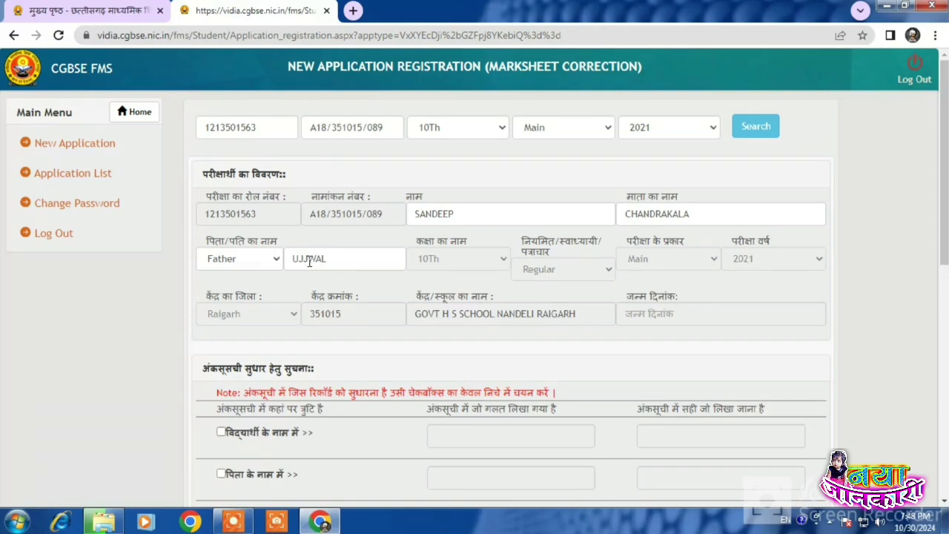
{"action": "scroll", "coordinate": [307, 324], "scroll_direction": "down", "scroll_amount": 2}
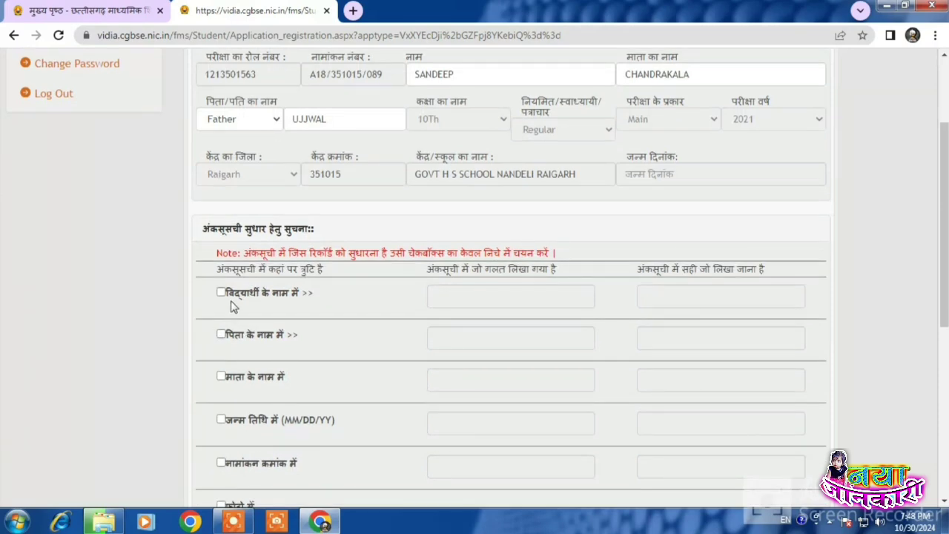
{"action": "left_click", "coordinate": [221, 292]}
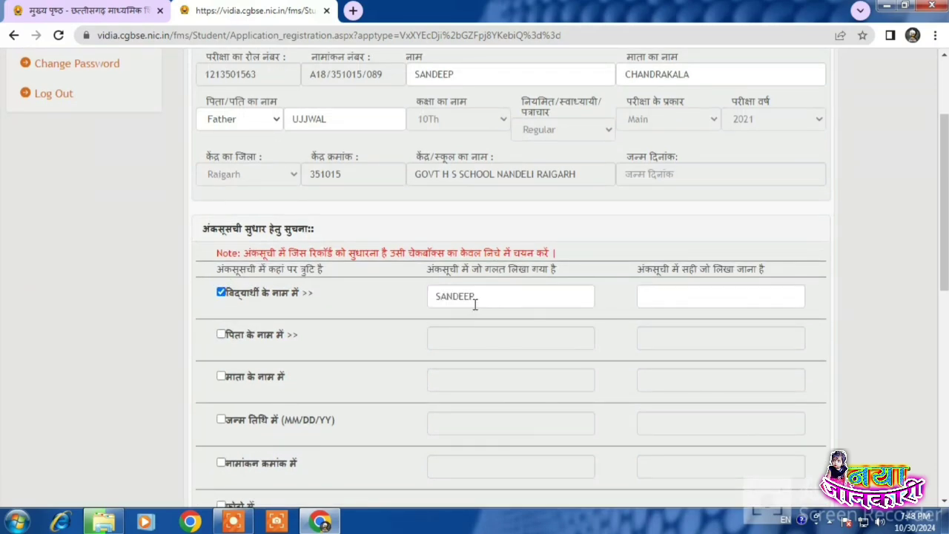
{"action": "left_click", "coordinate": [680, 299]}
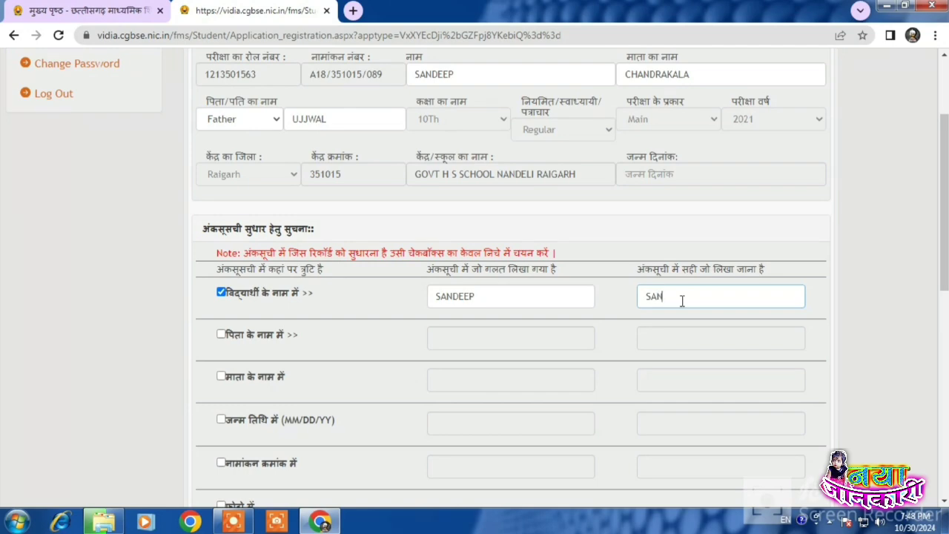
Step: Tick the father's name row and enter the father's corrected name
{"action": "left_click", "coordinate": [220, 334]}
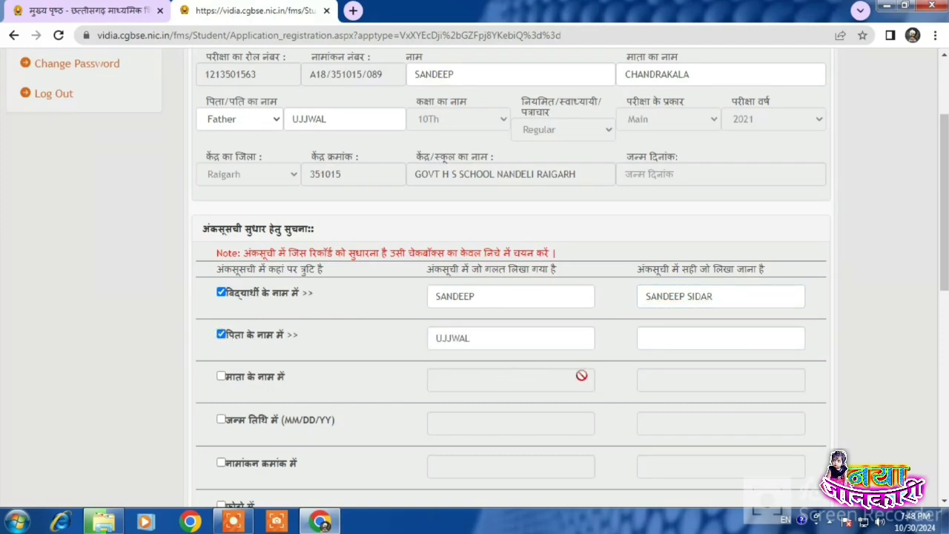
{"action": "left_click", "coordinate": [718, 338]}
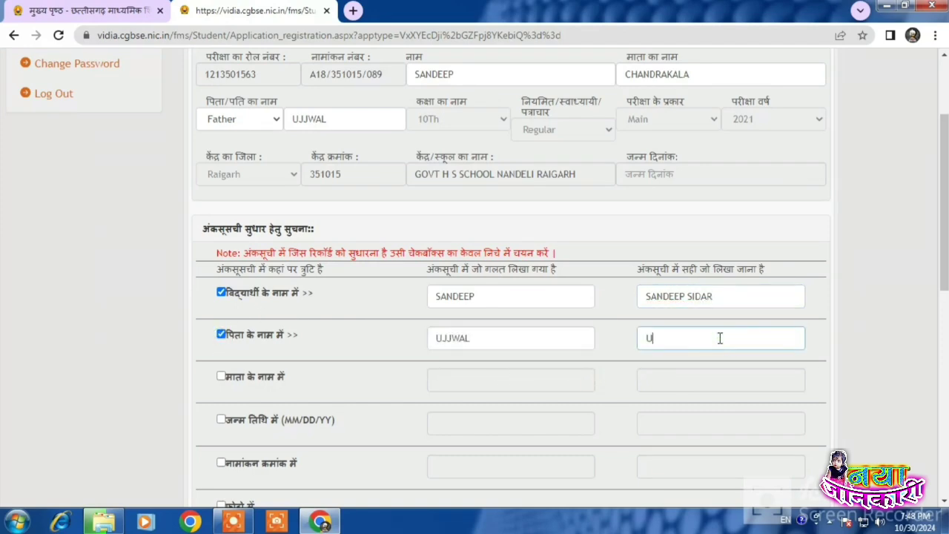
{"action": "left_click", "coordinate": [304, 337]}
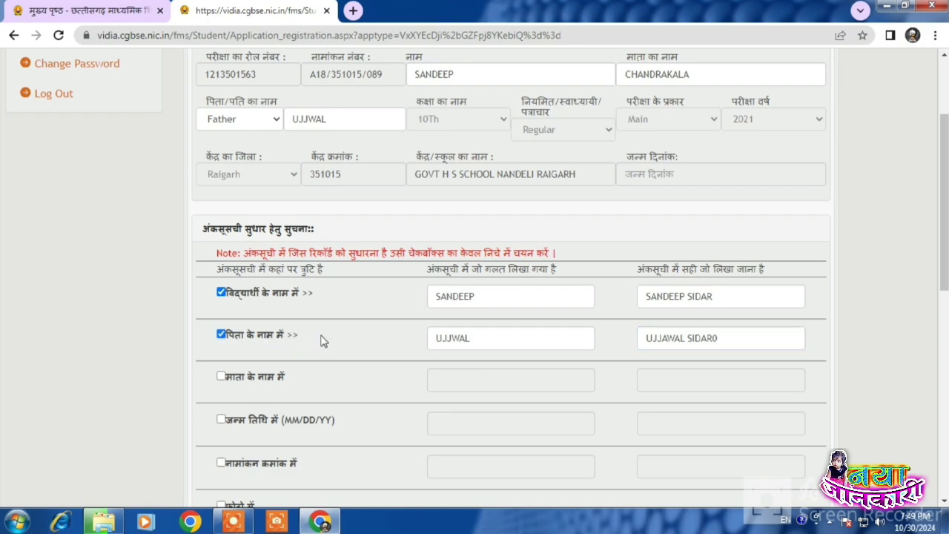
{"action": "scroll", "coordinate": [348, 335], "scroll_direction": "down", "scroll_amount": 2}
{"action": "scroll", "coordinate": [376, 324], "scroll_direction": "down", "scroll_amount": 1}
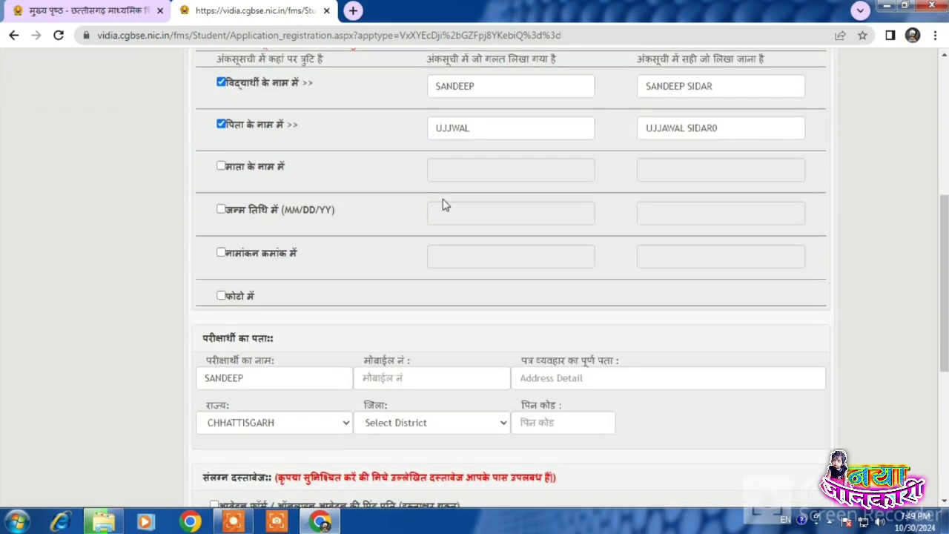
Step: Remove the stray 0 from the father's corrected name
{"action": "left_click", "coordinate": [393, 378]}
{"action": "double_click", "coordinate": [210, 379]}
{"action": "left_click", "coordinate": [423, 328]}
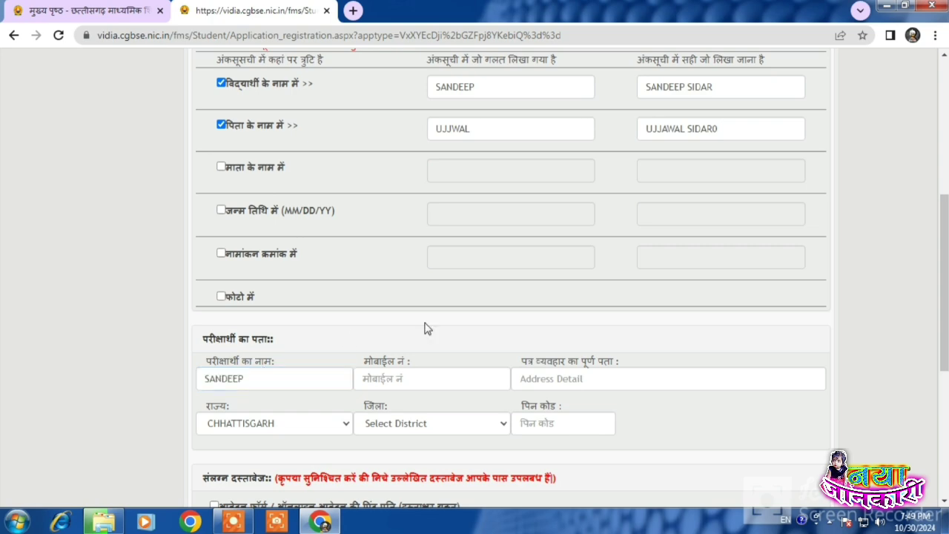
{"action": "left_click", "coordinate": [731, 126]}
{"action": "key", "text": "BackSpace"}
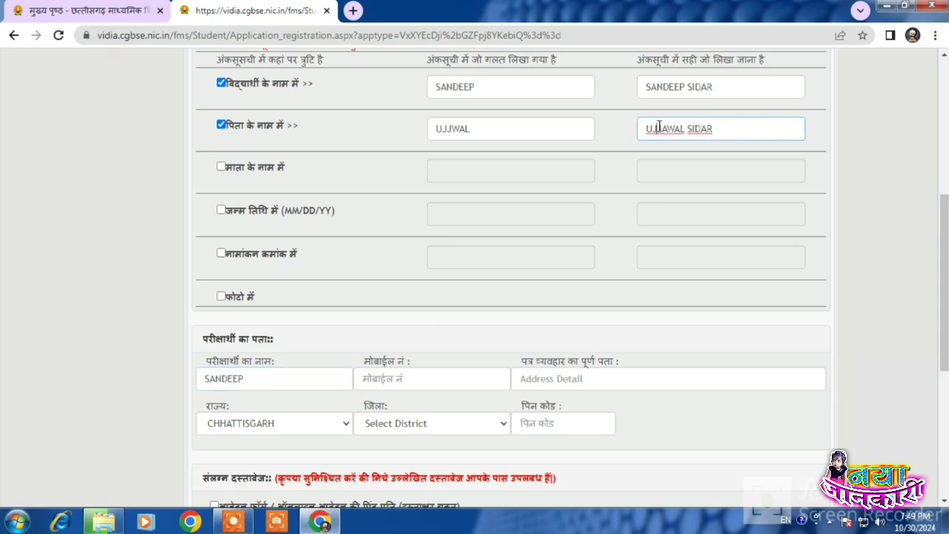
{"action": "left_click", "coordinate": [607, 159]}
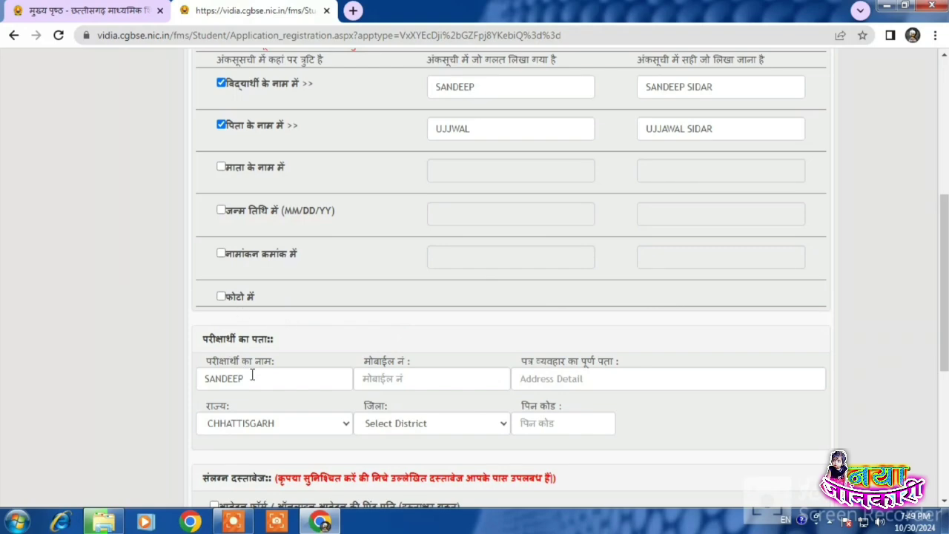
Step: Enter the candidate's mobile number and full correspondence address
{"action": "left_click", "coordinate": [407, 376]}
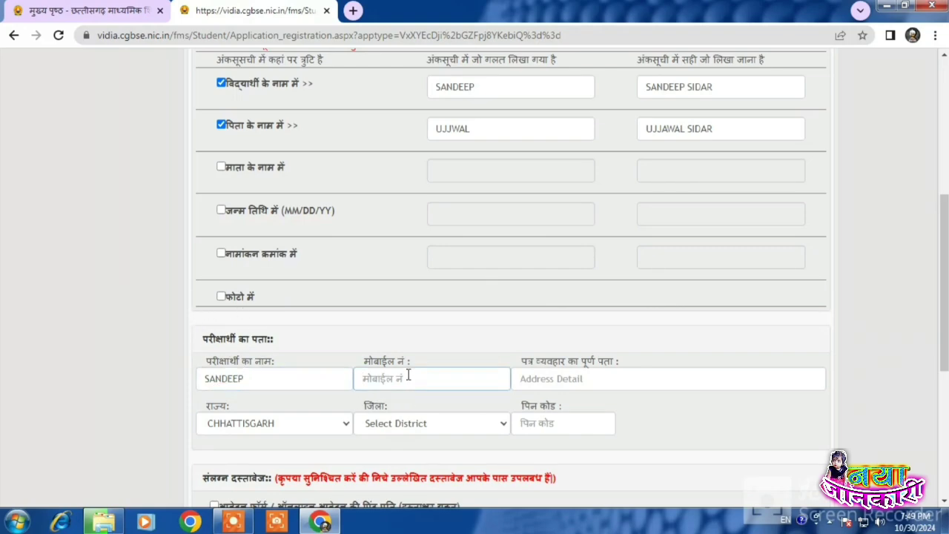
{"action": "left_click", "coordinate": [578, 378]}
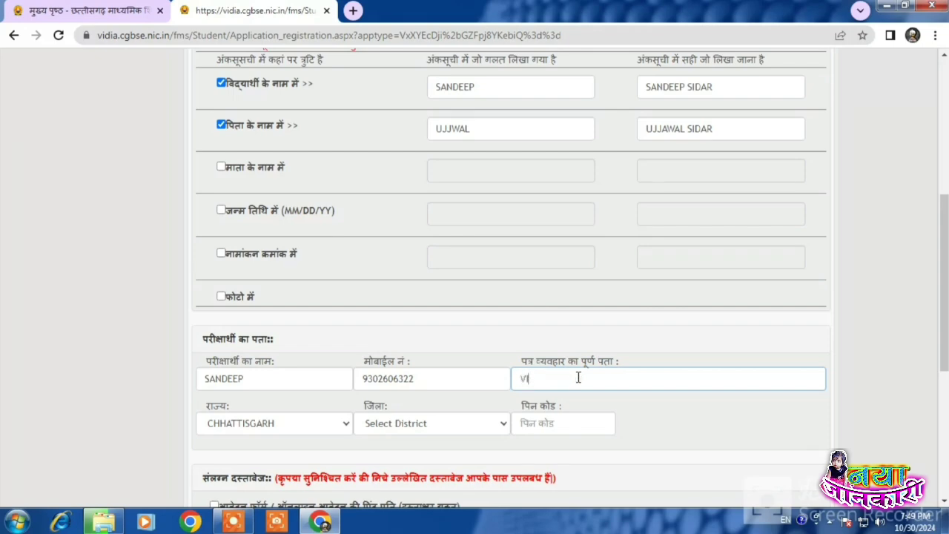
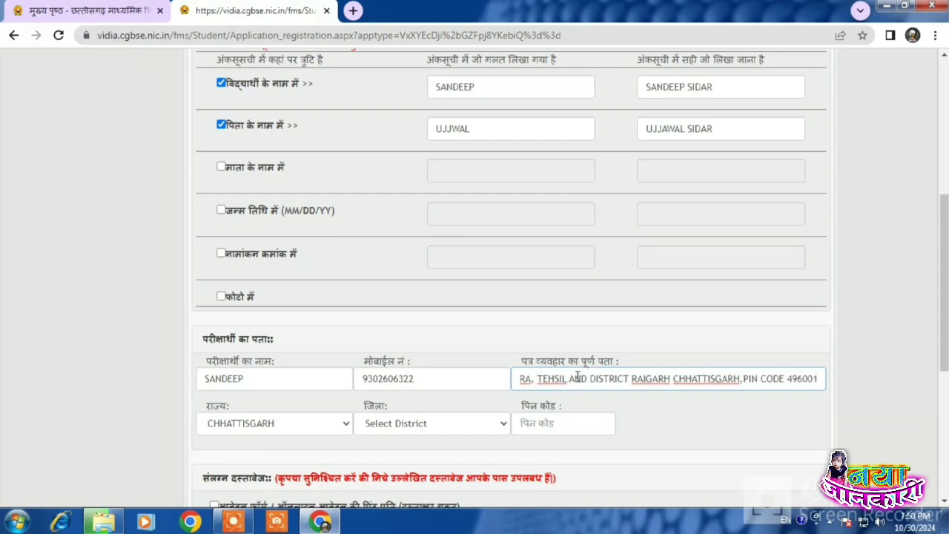
{"action": "triple_click", "coordinate": [577, 378]}
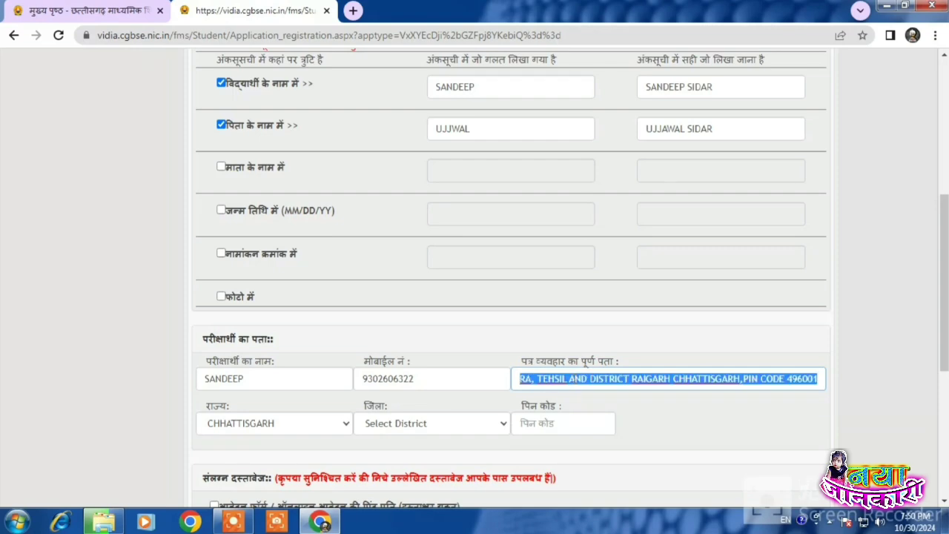
{"action": "left_click", "coordinate": [624, 417]}
Step: Choose RAIGARH as the district and enter the PIN code
{"action": "scroll", "coordinate": [409, 440], "scroll_direction": "down", "scroll_amount": 1}
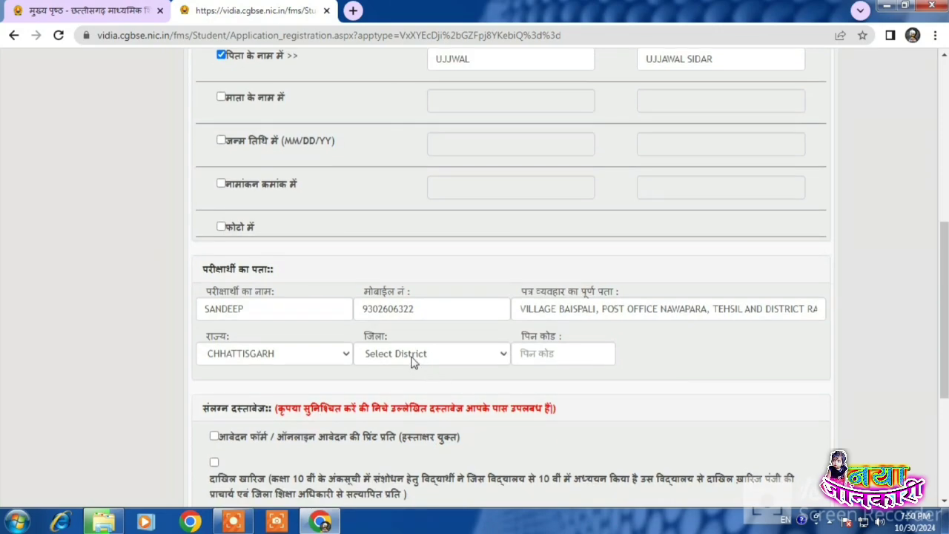
{"action": "left_click", "coordinate": [413, 356]}
{"action": "key", "text": "r"}
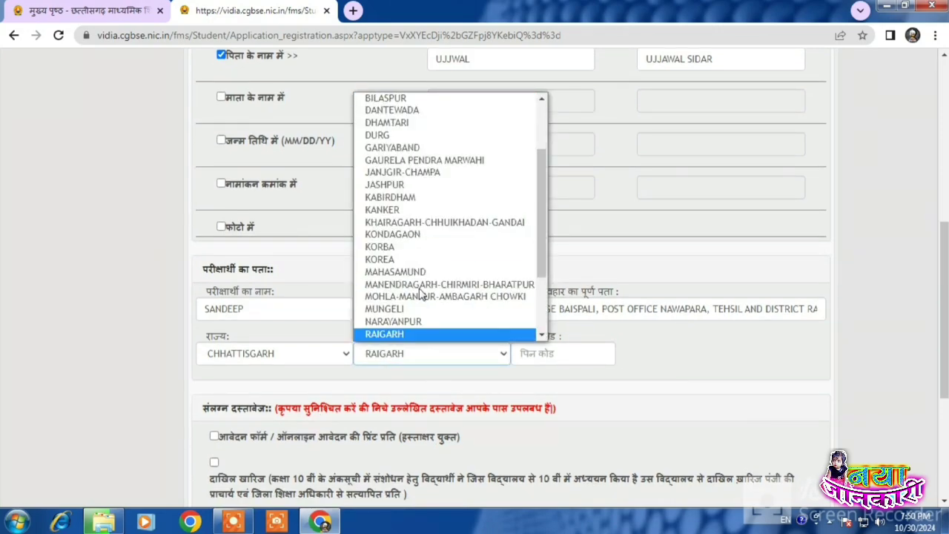
{"action": "key", "text": "Return"}
{"action": "left_click", "coordinate": [527, 349]}
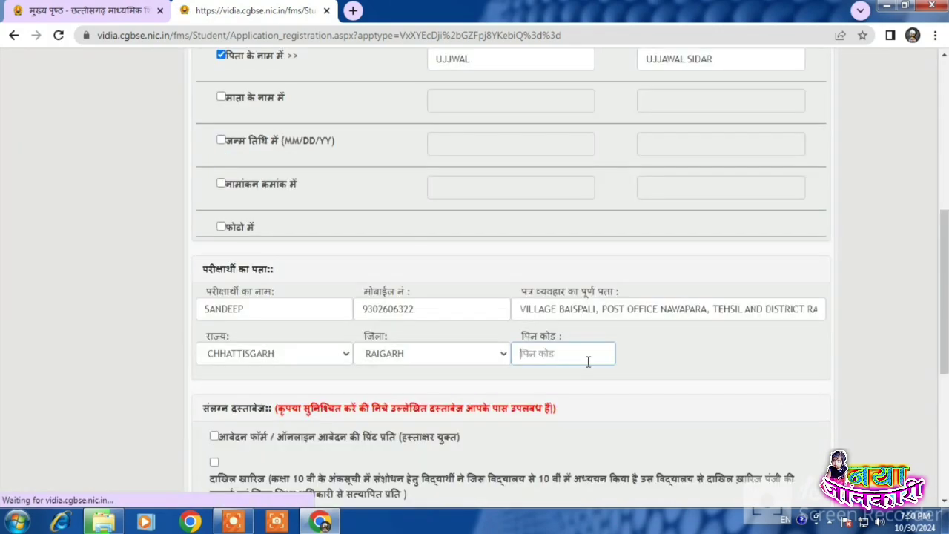
{"action": "type", "text": "496001"}
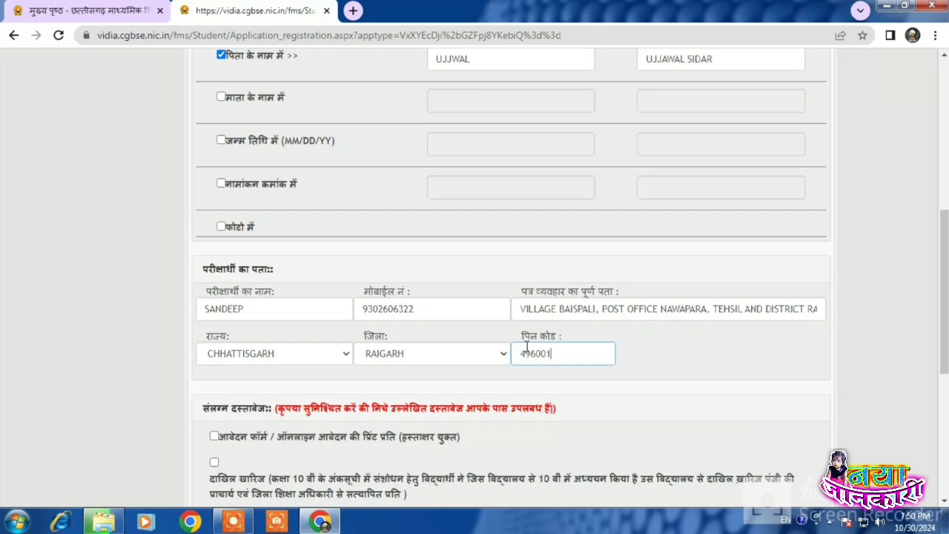
{"action": "left_click", "coordinate": [510, 386]}
{"action": "scroll", "coordinate": [511, 386], "scroll_direction": "down", "scroll_amount": 3}
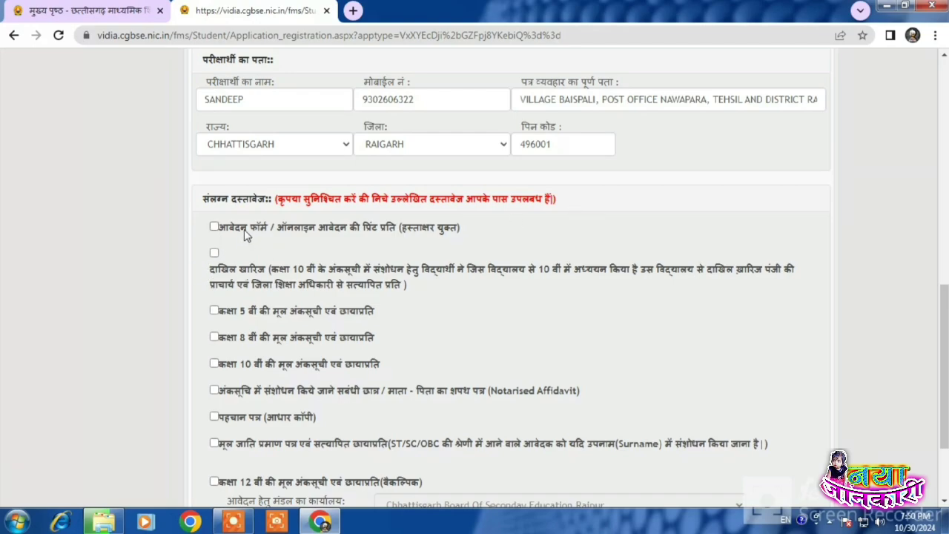
Step: Mark the signed application printout, admission-withdrawal register extract, and Class 5 and 8 marksheets as attached
{"action": "left_click", "coordinate": [215, 227]}
{"action": "left_click_drag", "start_coordinate": [227, 285], "coordinate": [401, 290]}
{"action": "left_click", "coordinate": [417, 290]}
{"action": "left_click_drag", "start_coordinate": [218, 274], "coordinate": [290, 272]}
{"action": "left_click", "coordinate": [335, 288]}
{"action": "left_click_drag", "start_coordinate": [655, 274], "coordinate": [732, 275]}
{"action": "left_click_drag", "start_coordinate": [221, 287], "coordinate": [398, 286]}
{"action": "left_click", "coordinate": [417, 287]}
{"action": "scroll", "coordinate": [416, 287], "scroll_direction": "down", "scroll_amount": 1}
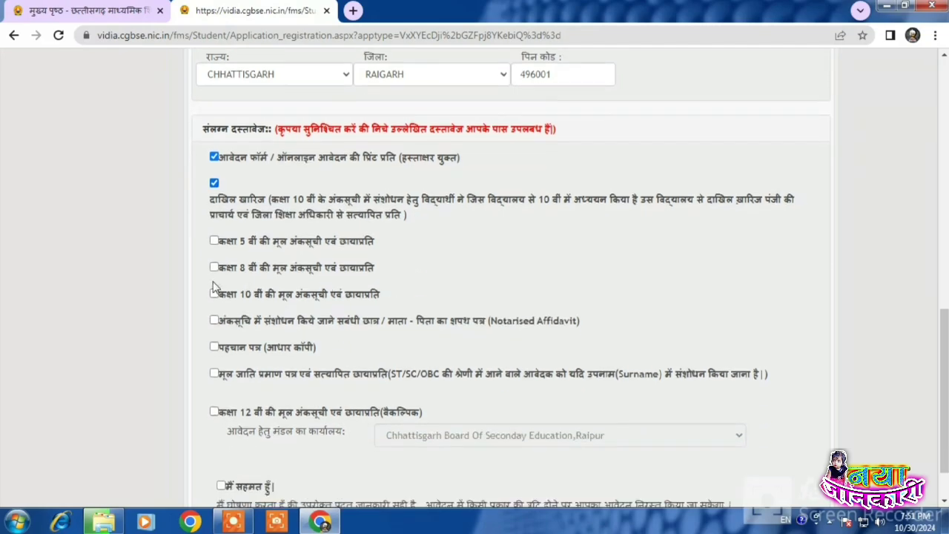
{"action": "left_click", "coordinate": [213, 242]}
{"action": "left_click", "coordinate": [214, 267]}
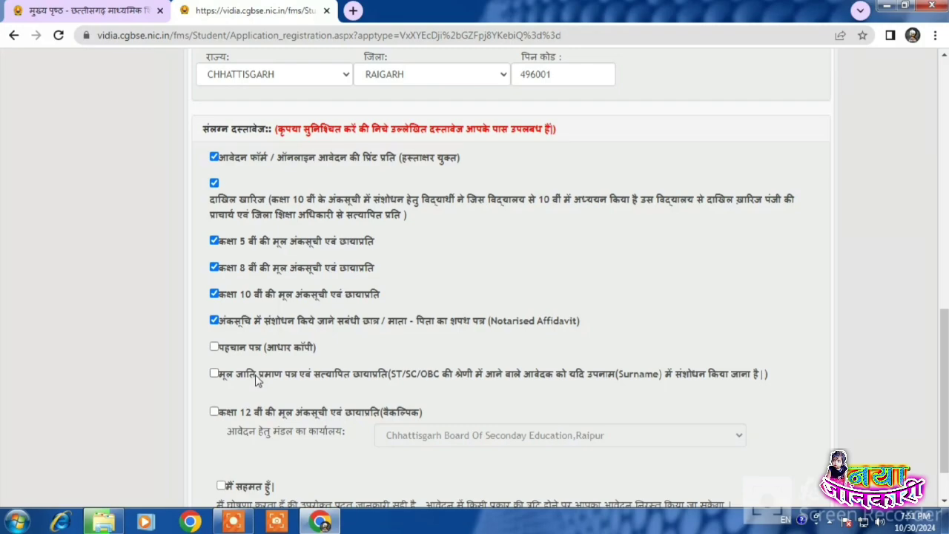
Step: Agree to 'मैं सहमत हूँ' and submit the application with 'सुरक्षित करें'
{"action": "scroll", "coordinate": [256, 380], "scroll_direction": "down", "scroll_amount": 1}
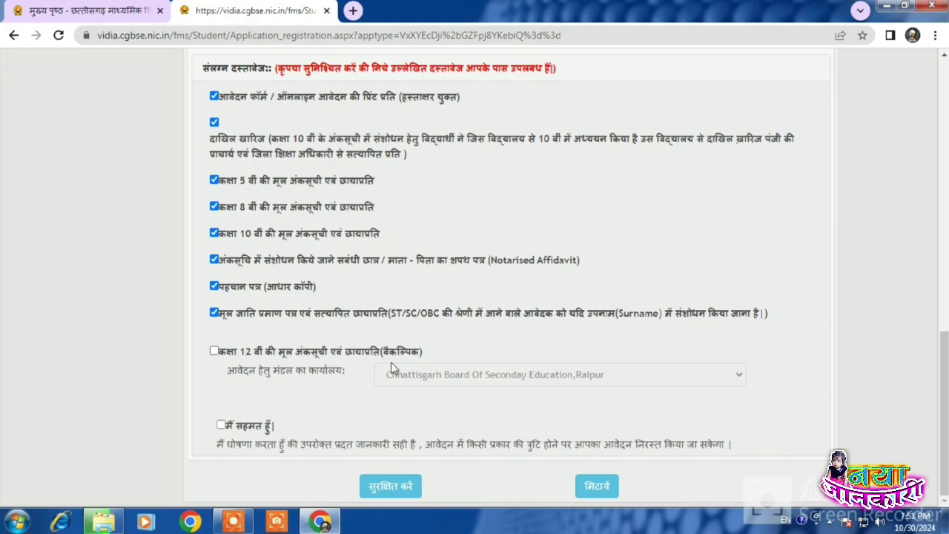
{"action": "left_click", "coordinate": [221, 426]}
{"action": "scroll", "coordinate": [306, 401], "scroll_direction": "up", "scroll_amount": 1}
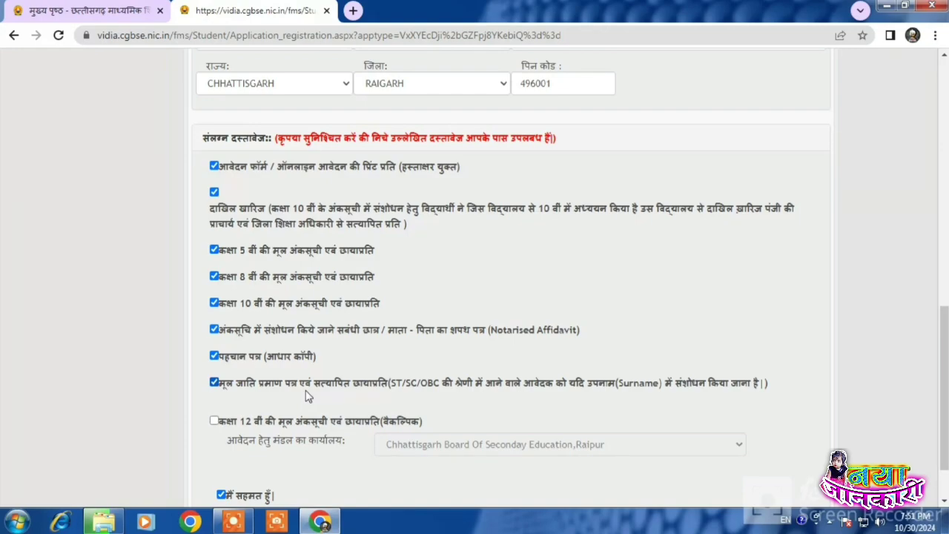
{"action": "scroll", "coordinate": [309, 397], "scroll_direction": "down", "scroll_amount": 1}
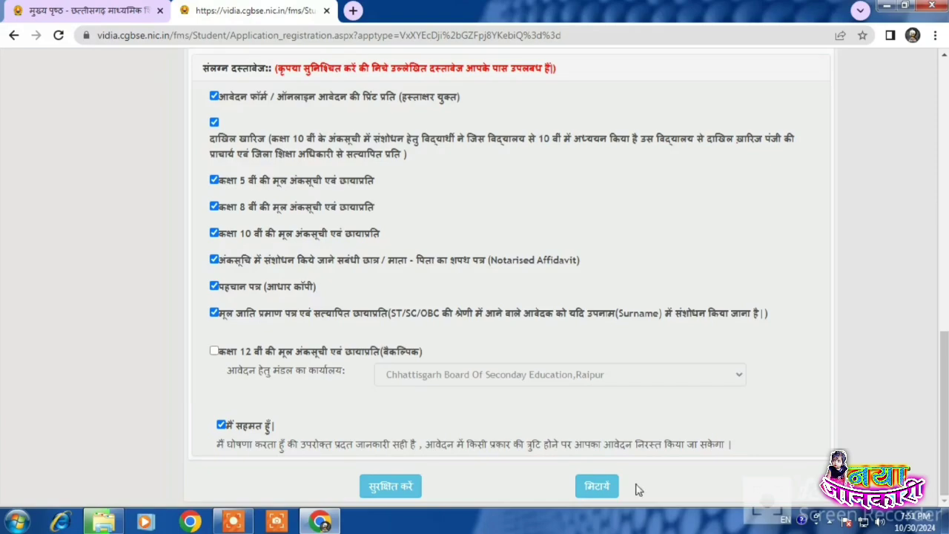
{"action": "left_click", "coordinate": [400, 491]}
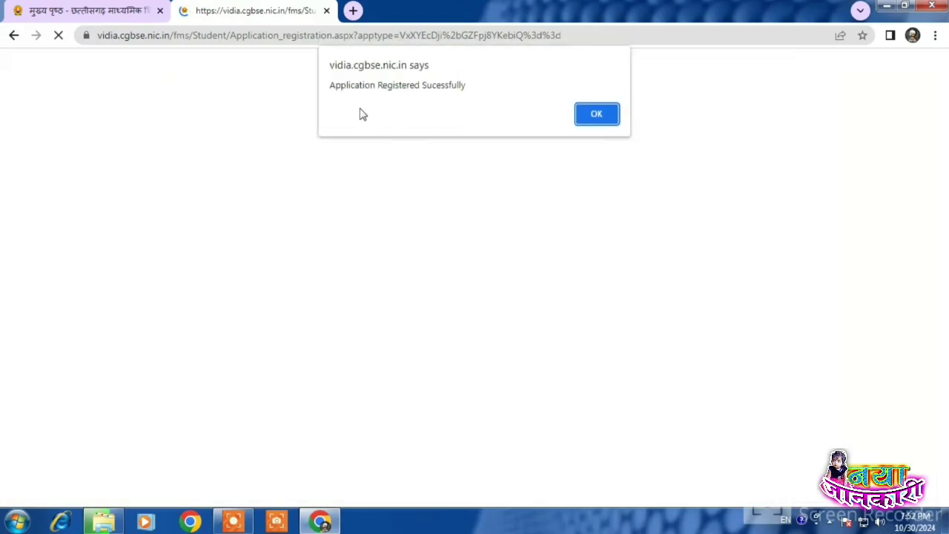
{"action": "left_click", "coordinate": [597, 115]}
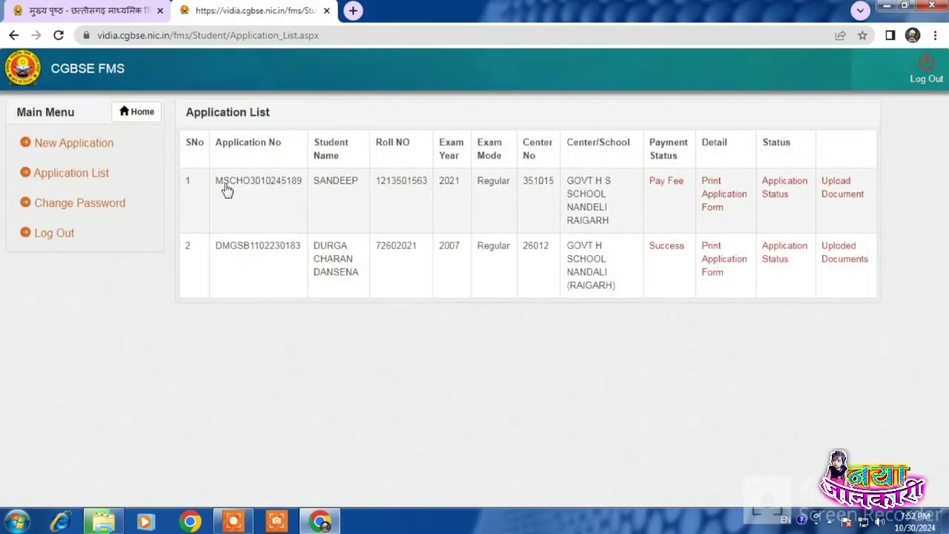
{"action": "left_click_drag", "start_coordinate": [216, 183], "coordinate": [547, 201]}
{"action": "left_click", "coordinate": [332, 190]}
{"action": "left_click", "coordinate": [454, 202]}
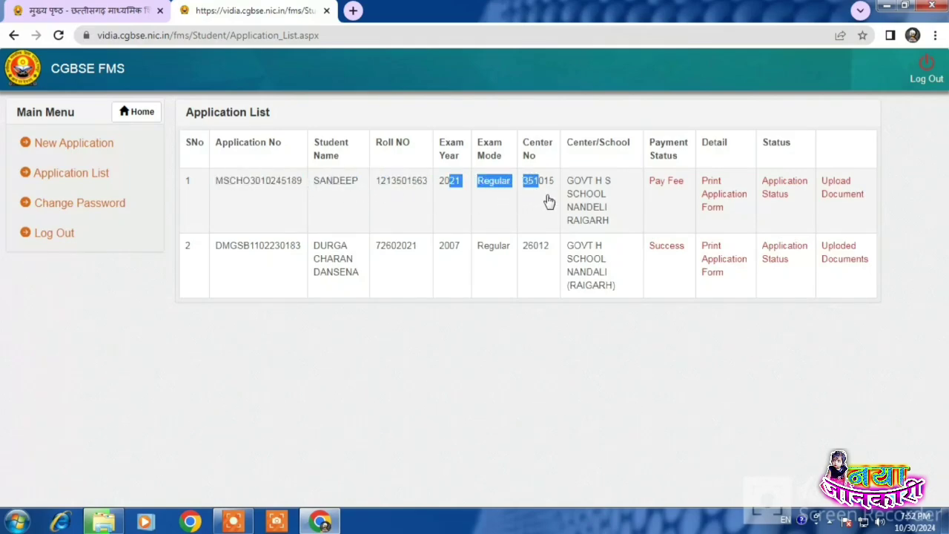
{"action": "left_click", "coordinate": [547, 201]}
{"action": "left_click", "coordinate": [671, 186]}
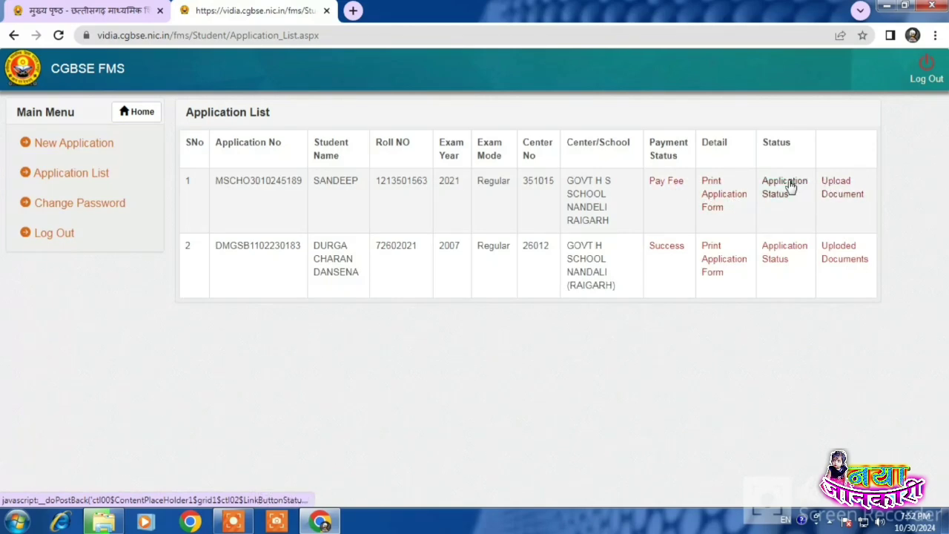
{"action": "left_click", "coordinate": [712, 191]}
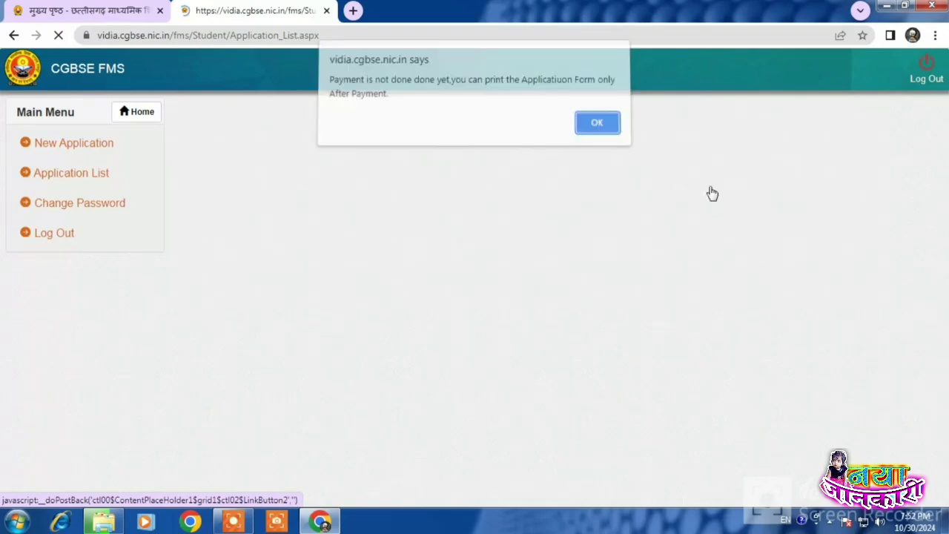
{"action": "left_click", "coordinate": [605, 138]}
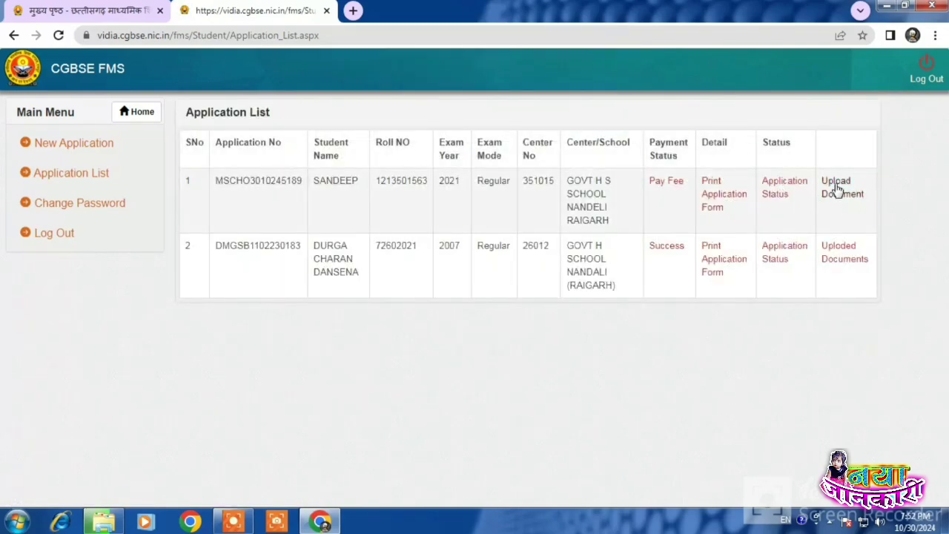
Step: Upload the 'AADHAR CARD-compressed' PDF as the identity document and confirm the success alert
{"action": "left_click", "coordinate": [837, 191]}
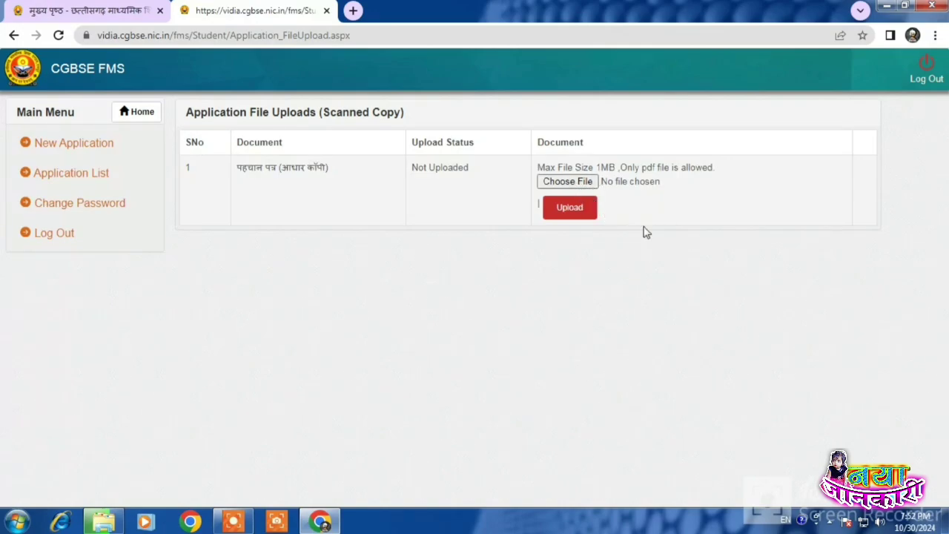
{"action": "left_click", "coordinate": [234, 524]}
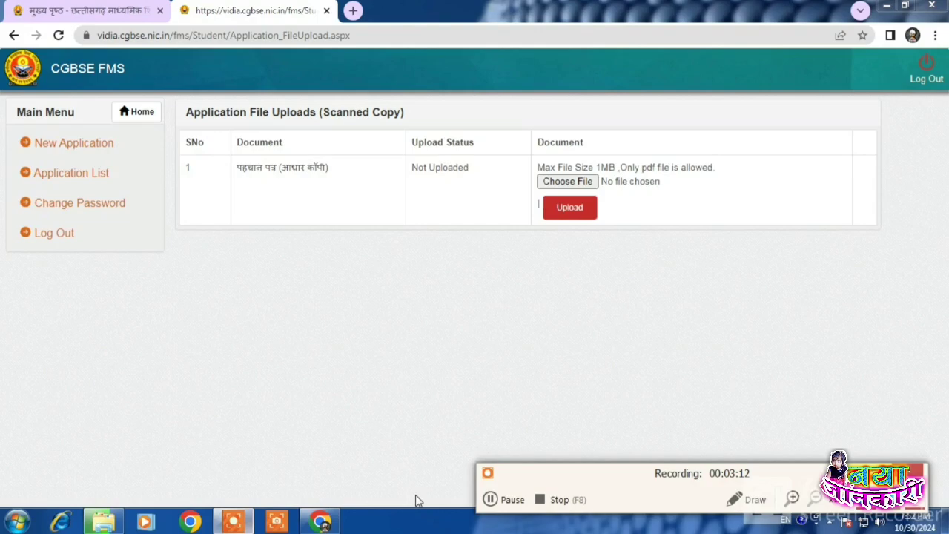
{"action": "left_click", "coordinate": [489, 497]}
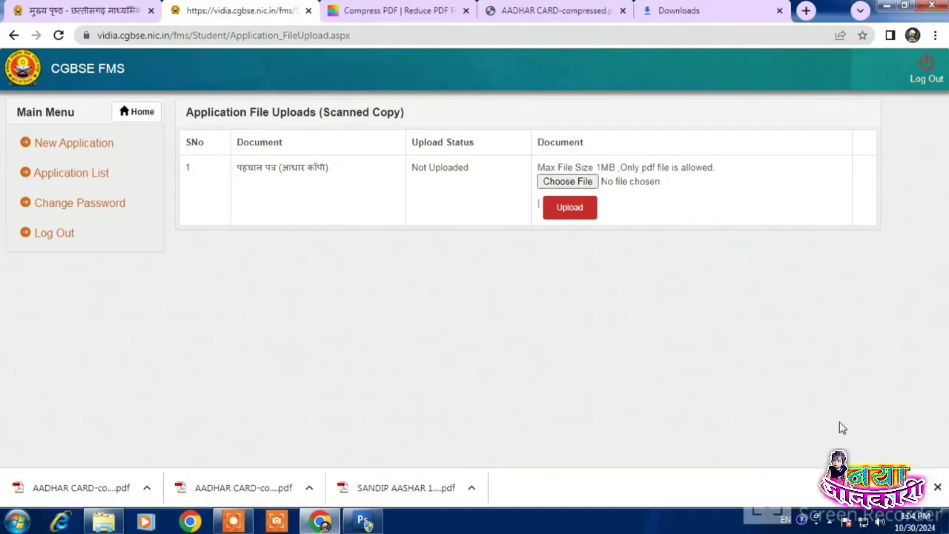
{"action": "left_click", "coordinate": [567, 182]}
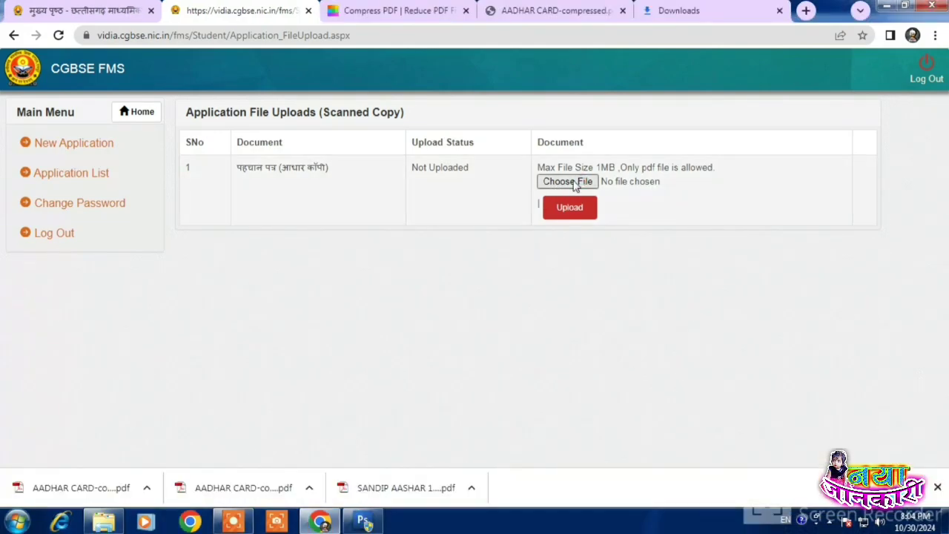
{"action": "left_click", "coordinate": [478, 249]}
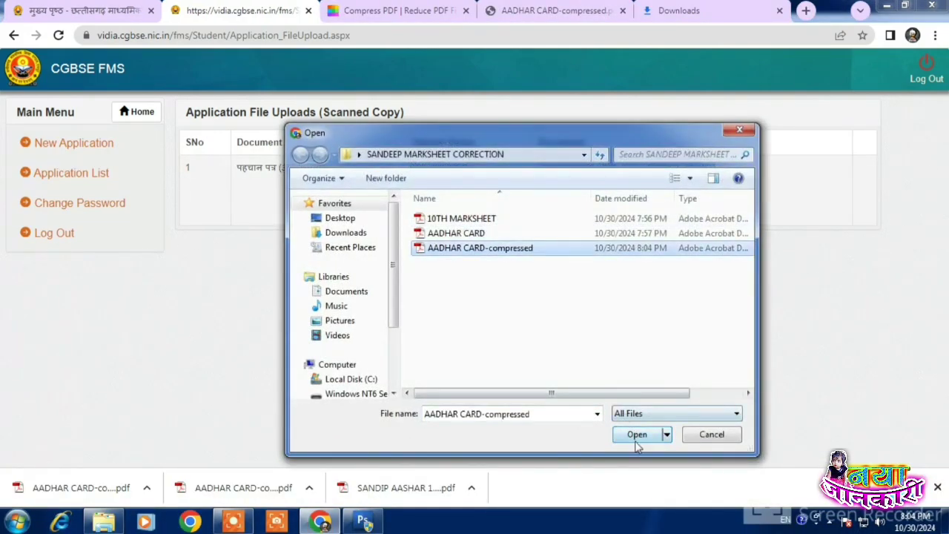
{"action": "left_click", "coordinate": [636, 434]}
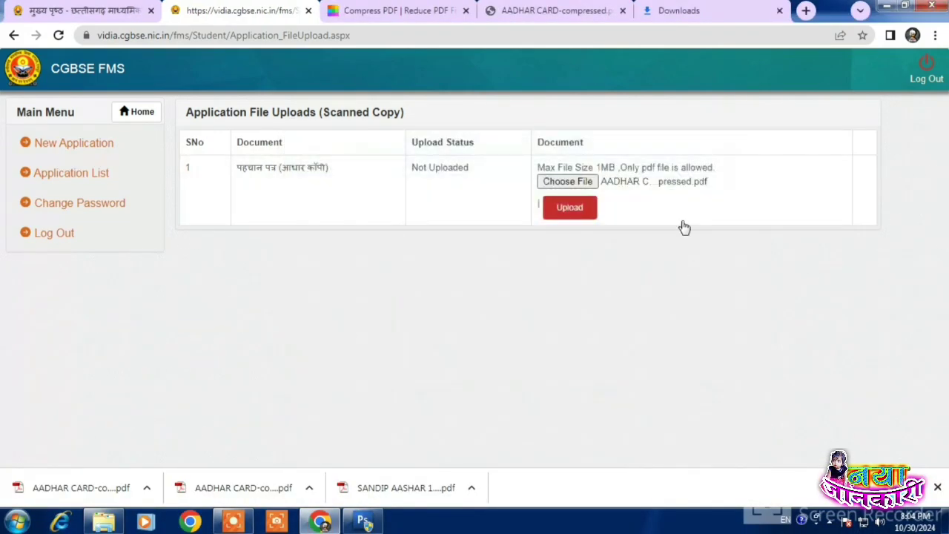
{"action": "left_click", "coordinate": [593, 203]}
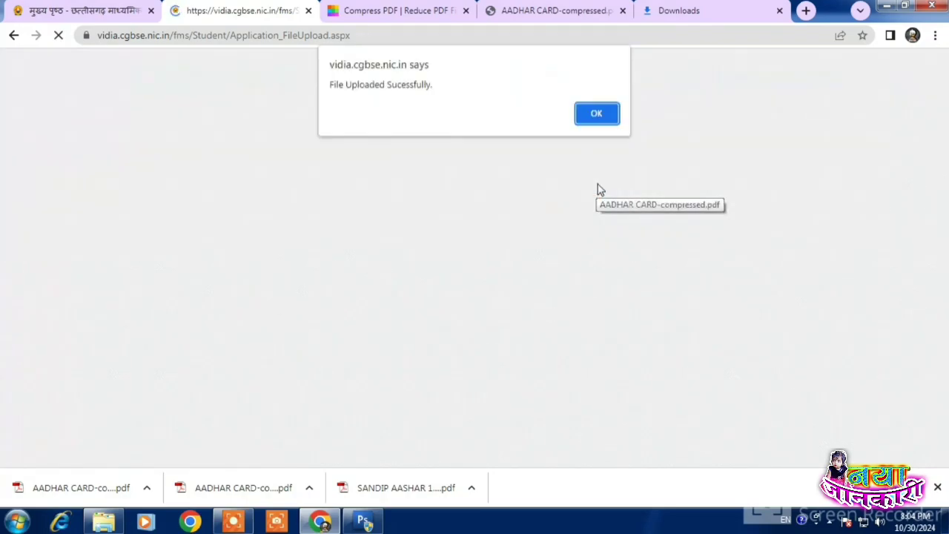
{"action": "left_click", "coordinate": [596, 114]}
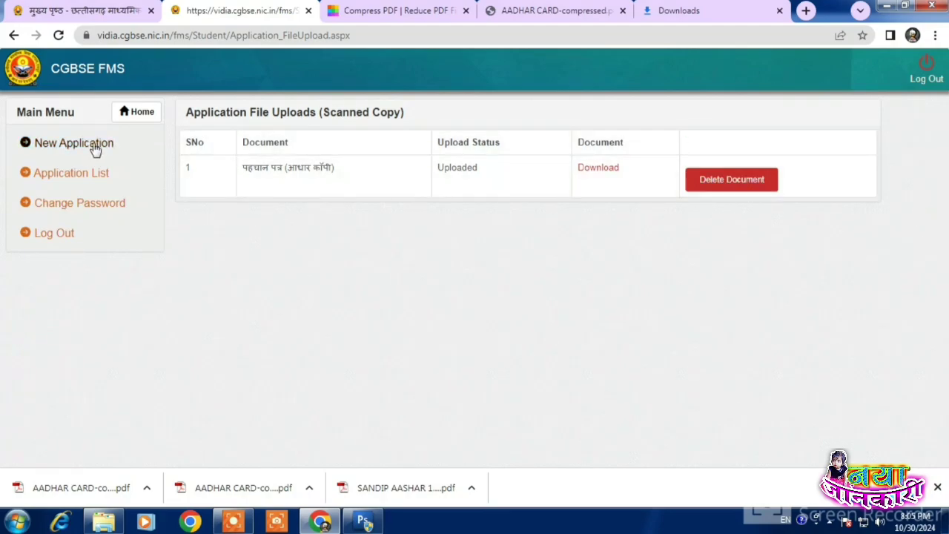
Step: From the Application List, dismiss row 1's payment-pending alerts and open its ₹600 Pay Fee page
{"action": "left_click", "coordinate": [90, 178]}
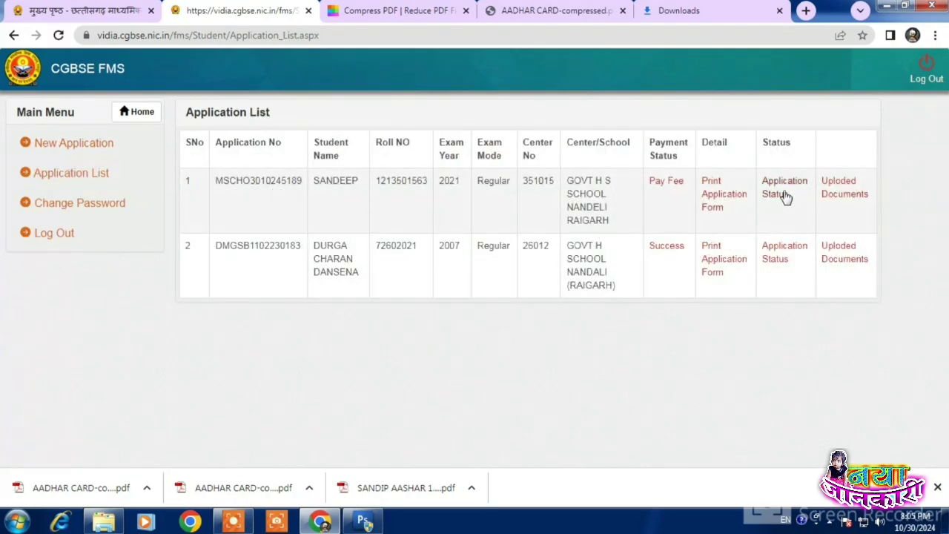
{"action": "left_click", "coordinate": [785, 186]}
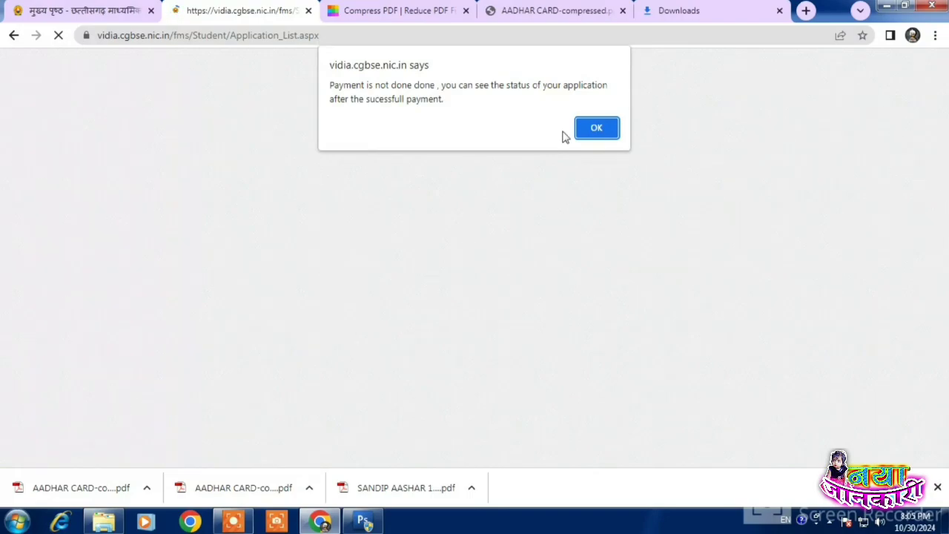
{"action": "left_click", "coordinate": [593, 139]}
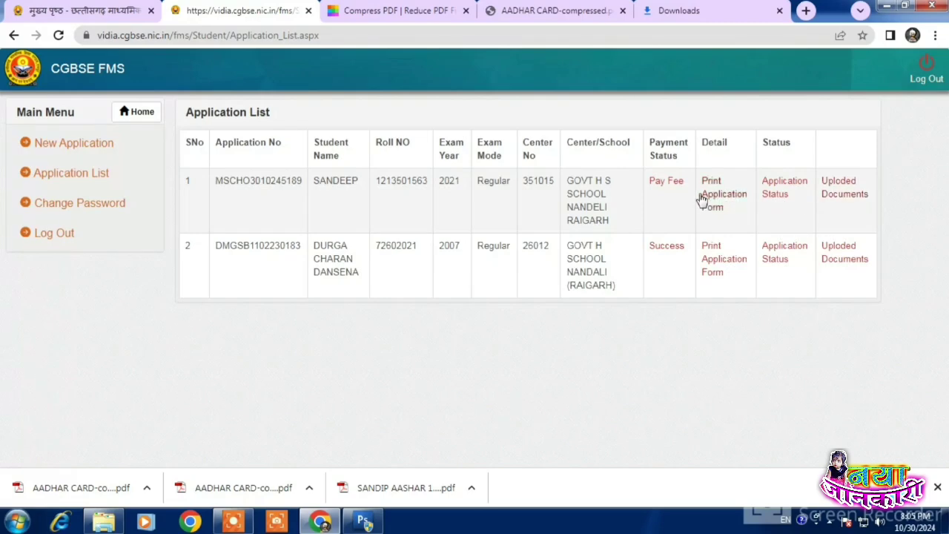
{"action": "left_click", "coordinate": [711, 201]}
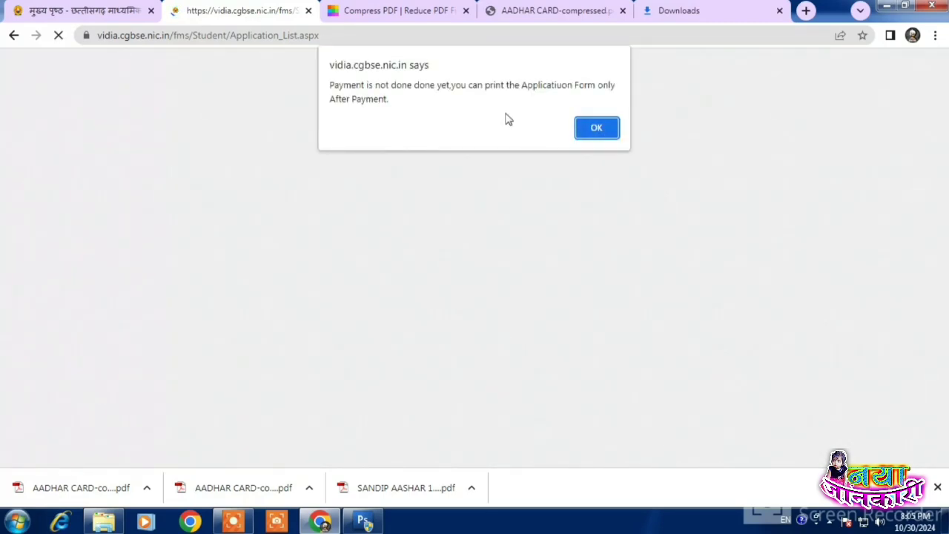
{"action": "left_click", "coordinate": [598, 130]}
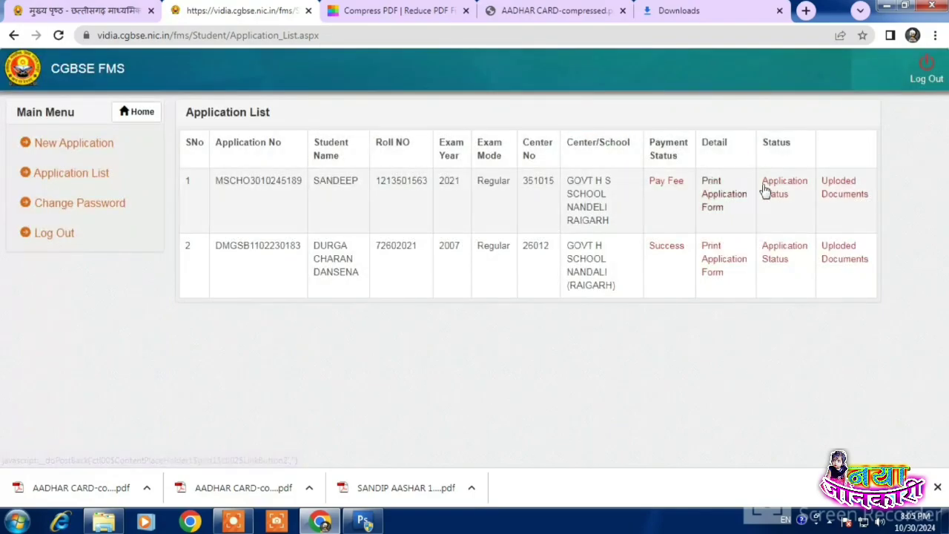
{"action": "left_click", "coordinate": [783, 187]}
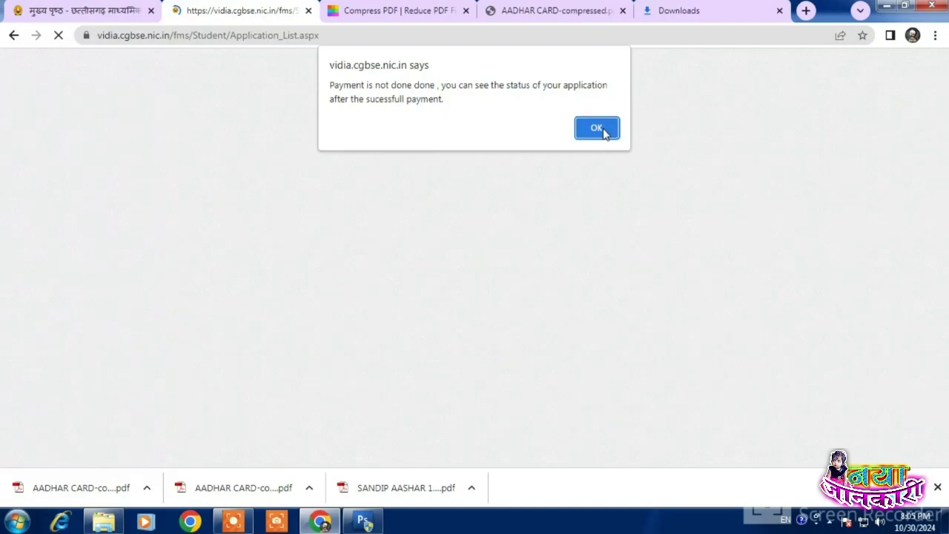
{"action": "left_click", "coordinate": [601, 131]}
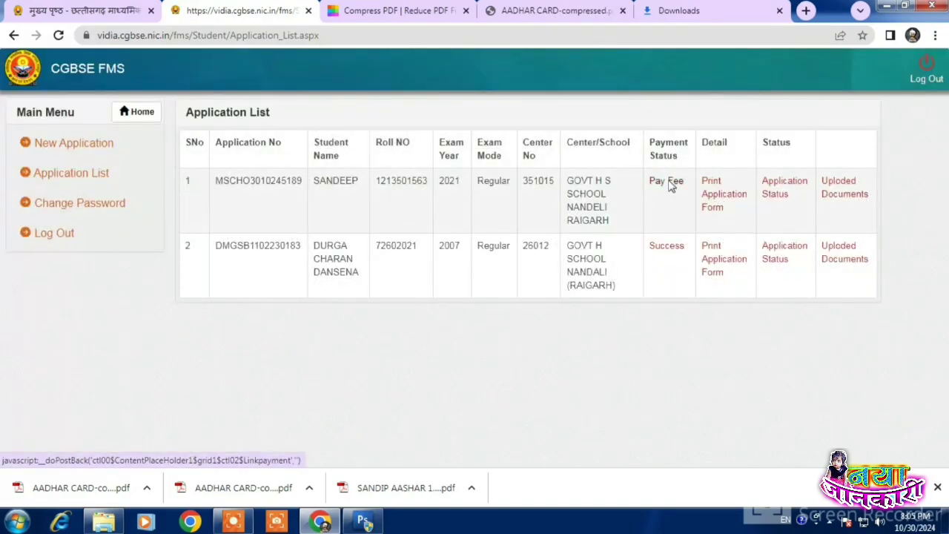
{"action": "left_click", "coordinate": [669, 182]}
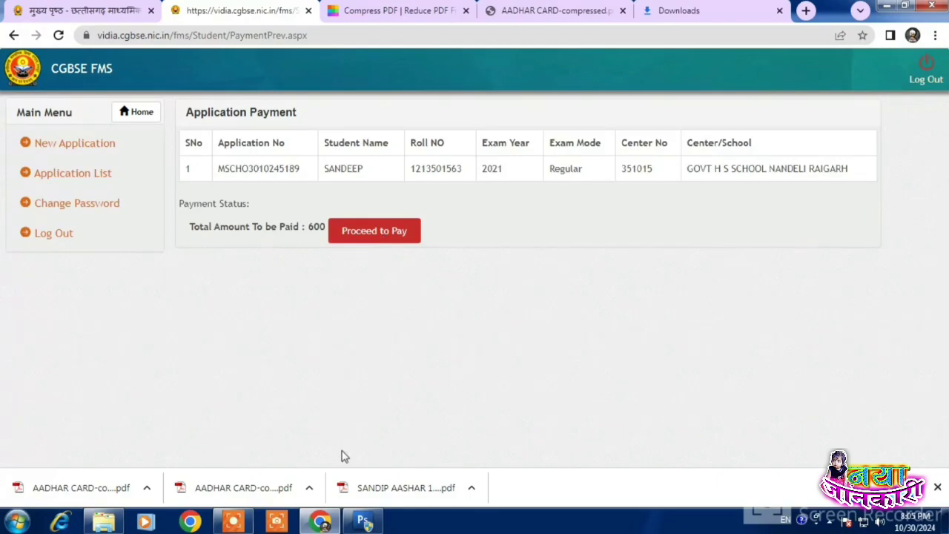
Step: Return to the cgbse.nic.in site in Chrome and open the online application sign-in portal
{"action": "left_click", "coordinate": [233, 521]}
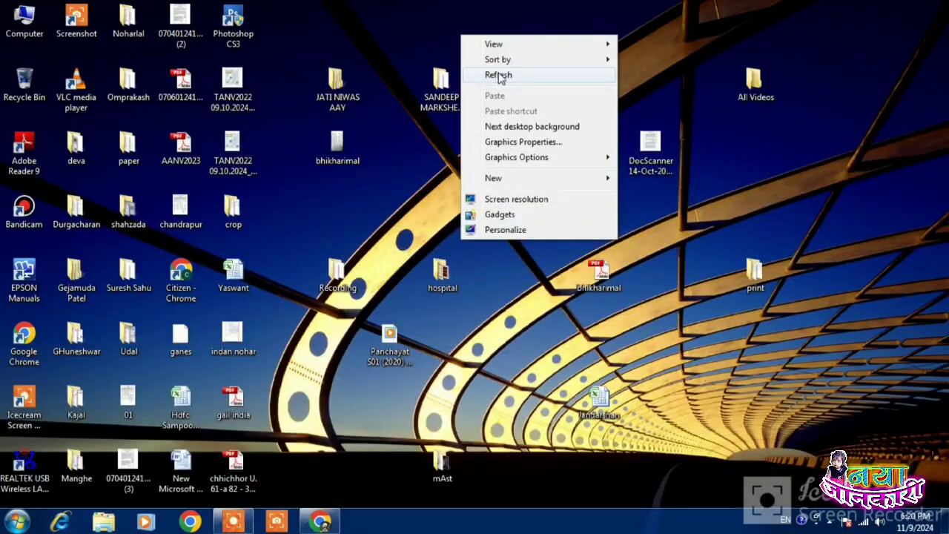
{"action": "left_click", "coordinate": [500, 76]}
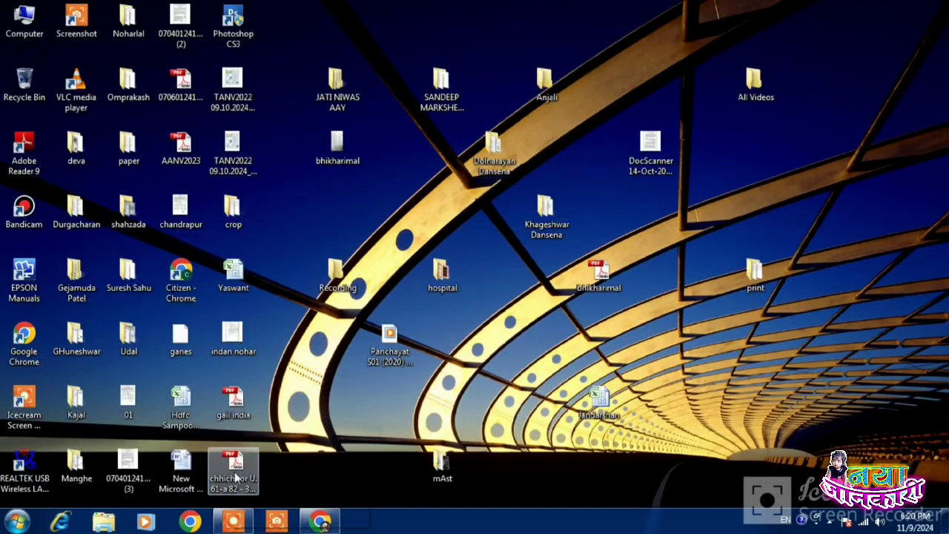
{"action": "left_click", "coordinate": [307, 522]}
{"action": "scroll", "coordinate": [407, 286], "scroll_direction": "up", "scroll_amount": 5}
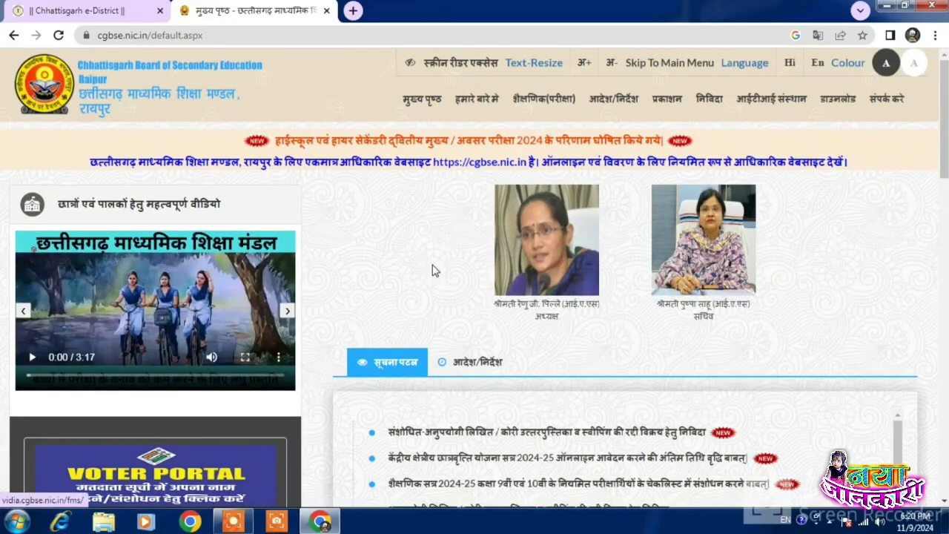
{"action": "scroll", "coordinate": [269, 298], "scroll_direction": "down", "scroll_amount": 3}
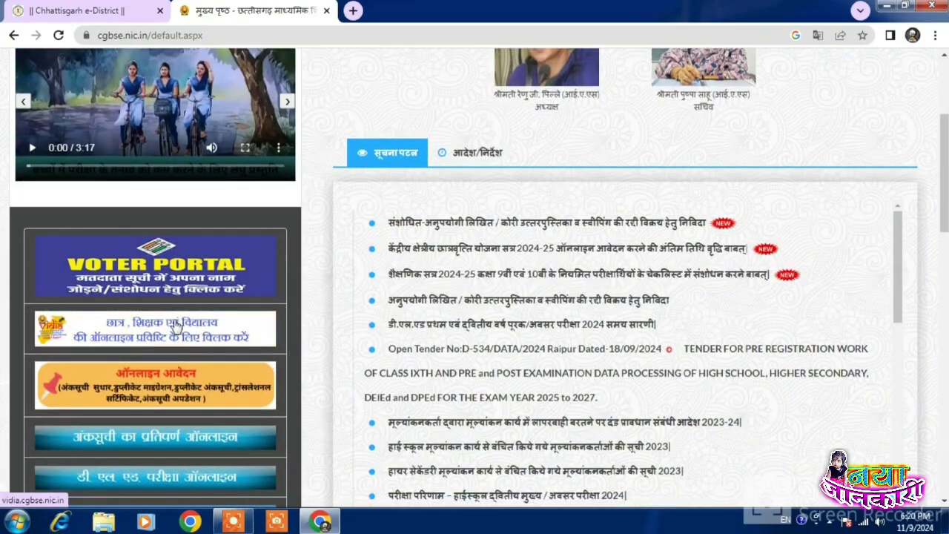
{"action": "left_click", "coordinate": [176, 326]}
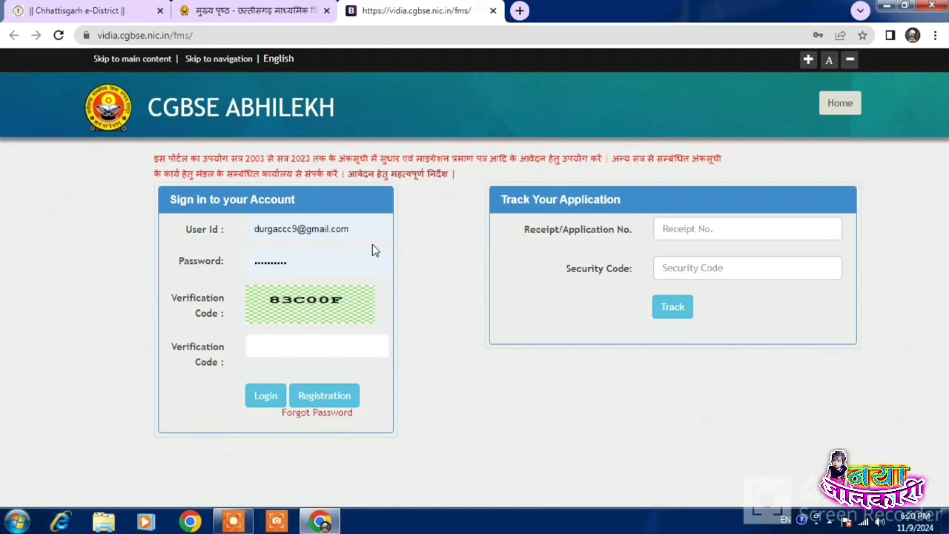
Step: Sign in with the saved User Id and password plus the captcha code
{"action": "left_click", "coordinate": [268, 233]}
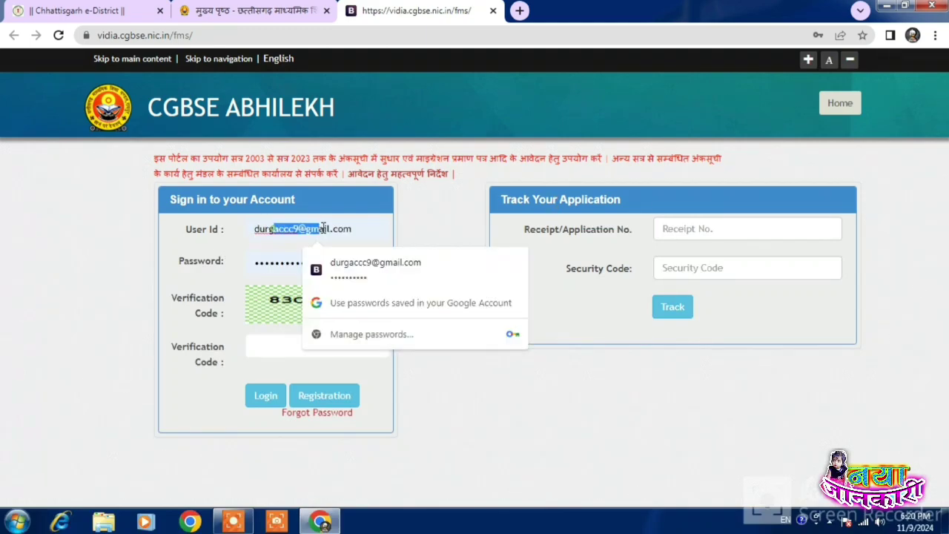
{"action": "left_click", "coordinate": [269, 257]}
{"action": "left_click", "coordinate": [445, 423]}
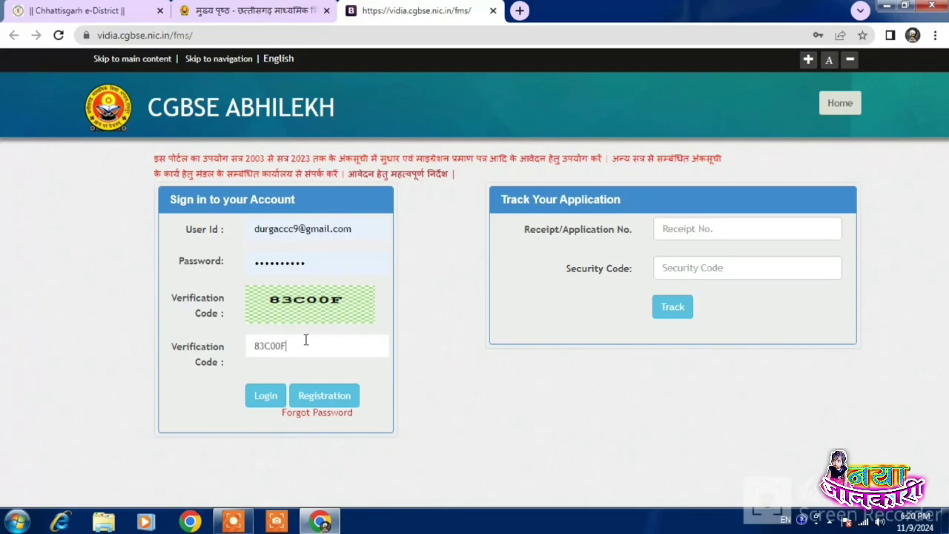
{"action": "left_click", "coordinate": [266, 396]}
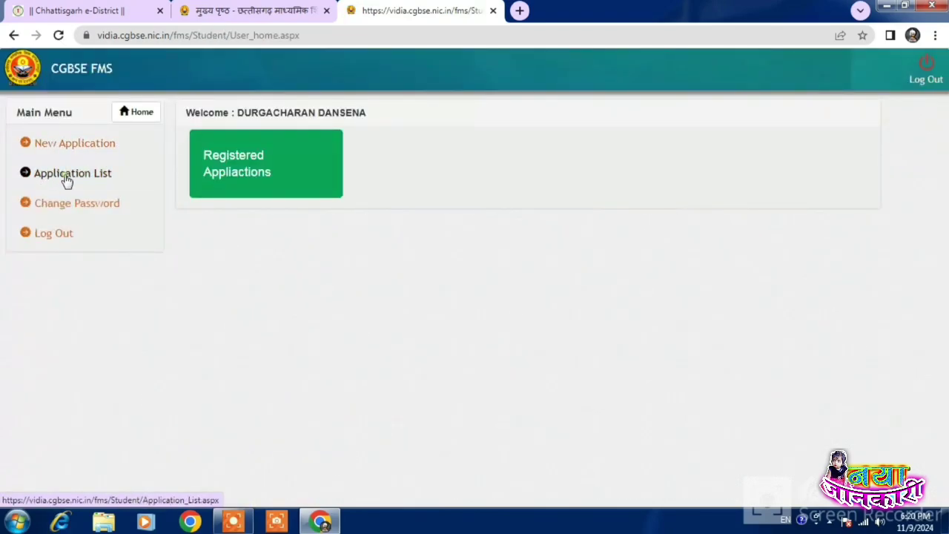
Step: On the Application List, try Print and Application Status for row 1, dismissing the payment alerts
{"action": "left_click", "coordinate": [66, 181]}
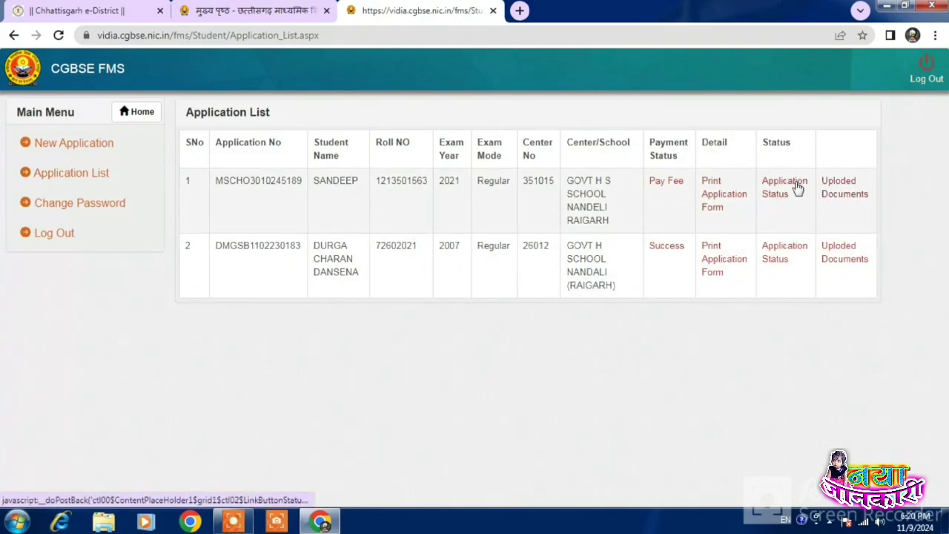
{"action": "left_click", "coordinate": [711, 197]}
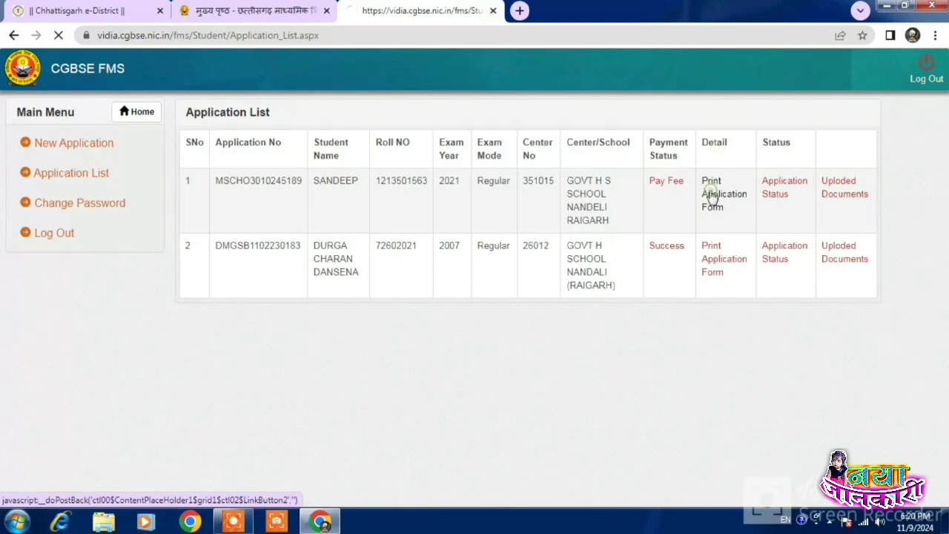
{"action": "left_click", "coordinate": [594, 128]}
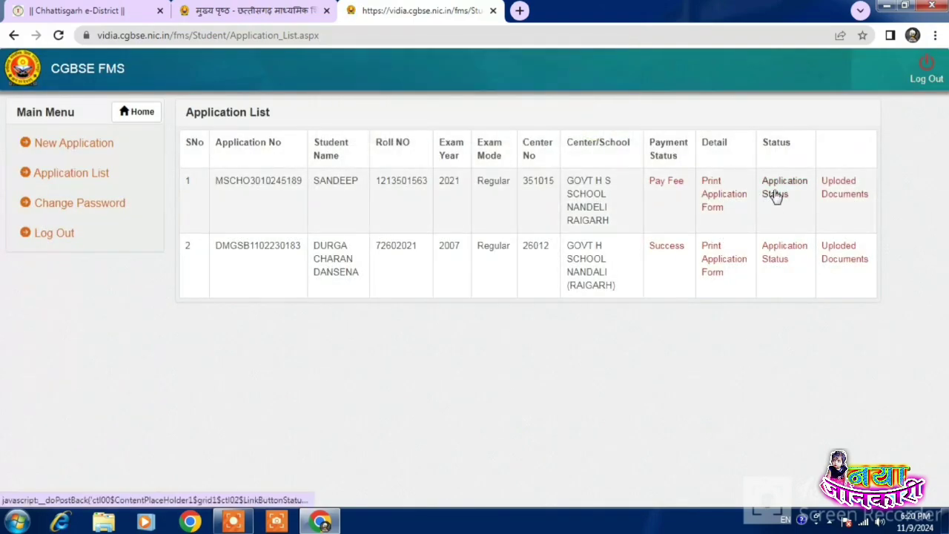
{"action": "left_click", "coordinate": [778, 187]}
{"action": "left_click", "coordinate": [609, 135]}
Step: Download and open row 1's uploaded Aadhaar PDF, then close it and return to Application List
{"action": "left_click", "coordinate": [836, 188]}
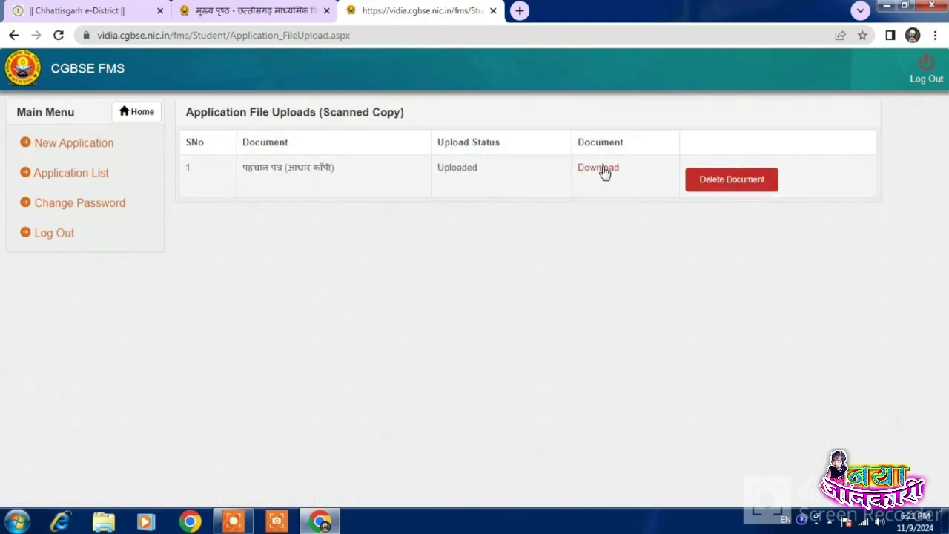
{"action": "left_click", "coordinate": [604, 172]}
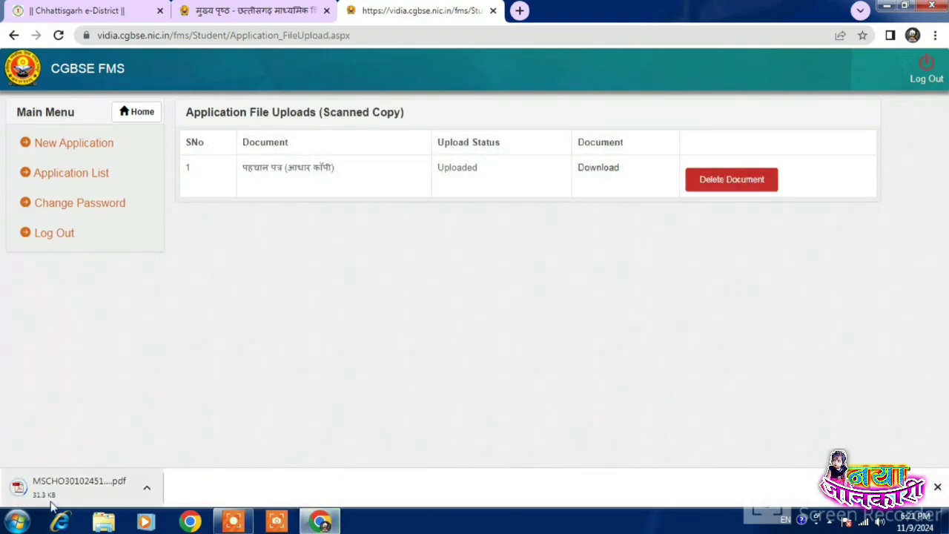
{"action": "left_click", "coordinate": [25, 498]}
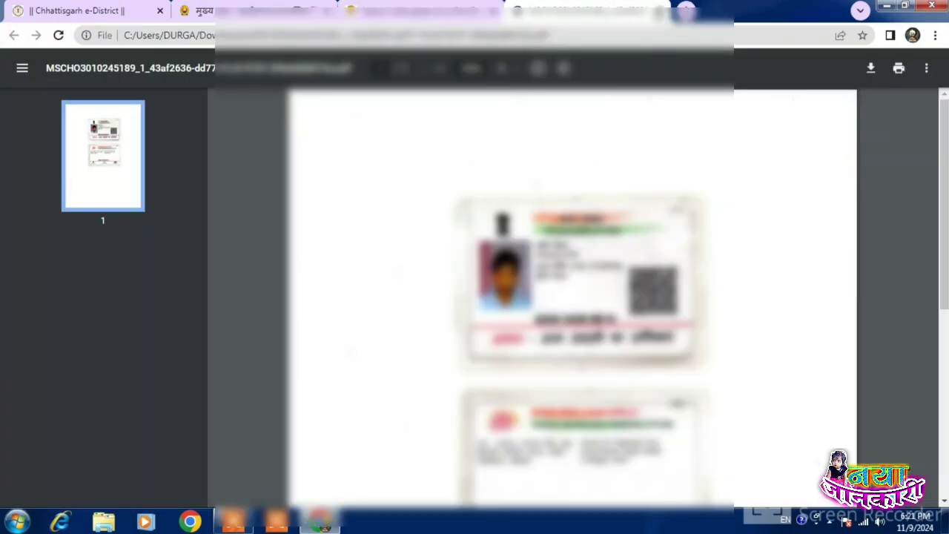
{"action": "left_click", "coordinate": [662, 11]}
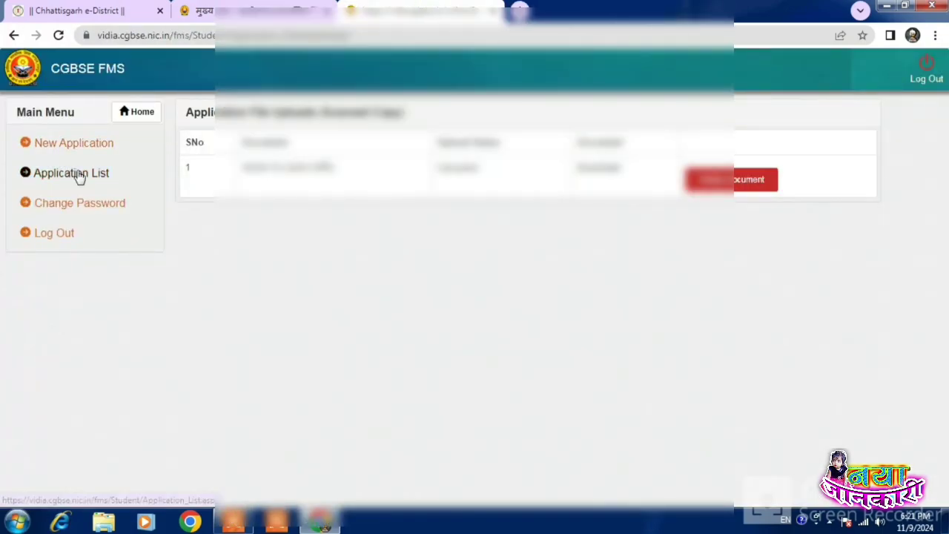
{"action": "left_click", "coordinate": [72, 172]}
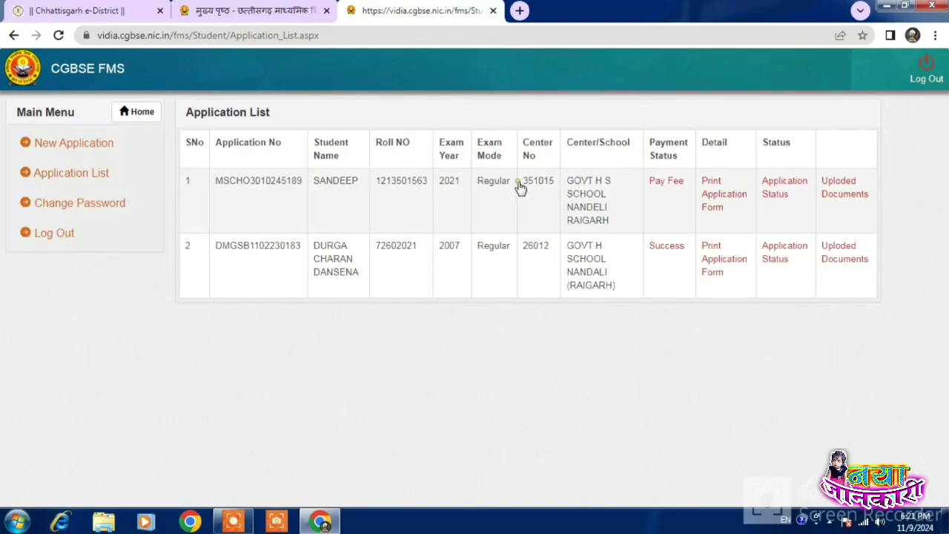
Step: Open Pay Fee for row 1 and proceed to pay ₹600 via SBIePay Lite
{"action": "left_click", "coordinate": [667, 185]}
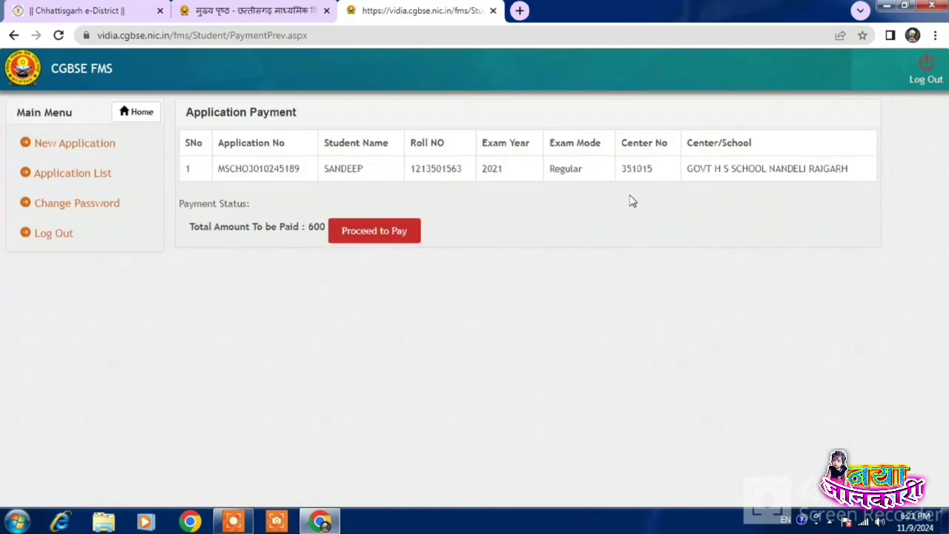
{"action": "left_click", "coordinate": [390, 231]}
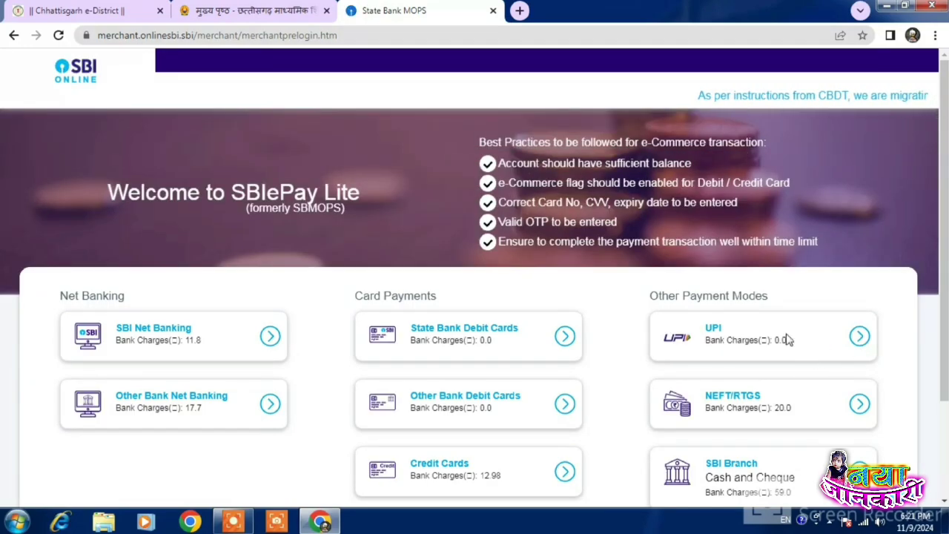
Step: Choose UPI with the QR code option and approve the ₹600 payment until status shows Success
{"action": "scroll", "coordinate": [771, 311], "scroll_direction": "down", "scroll_amount": 2}
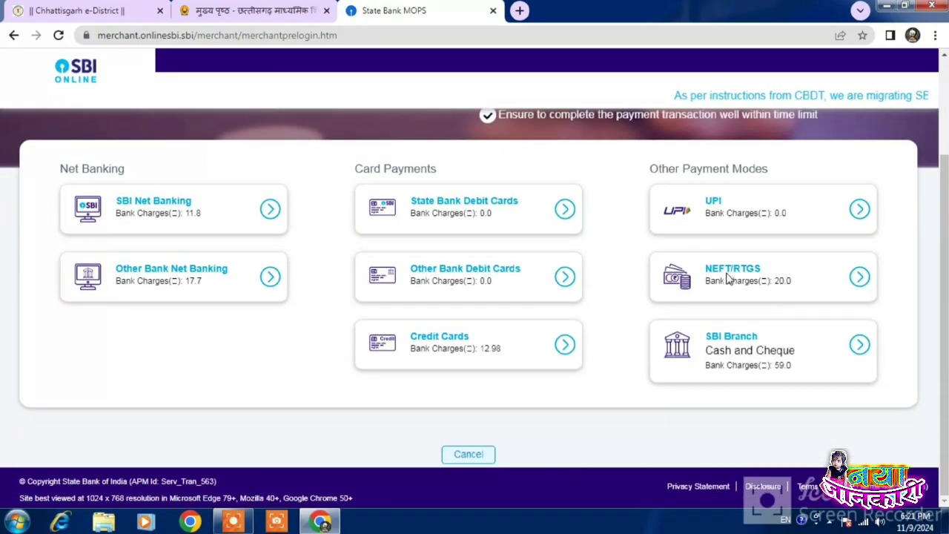
{"action": "left_click", "coordinate": [861, 210]}
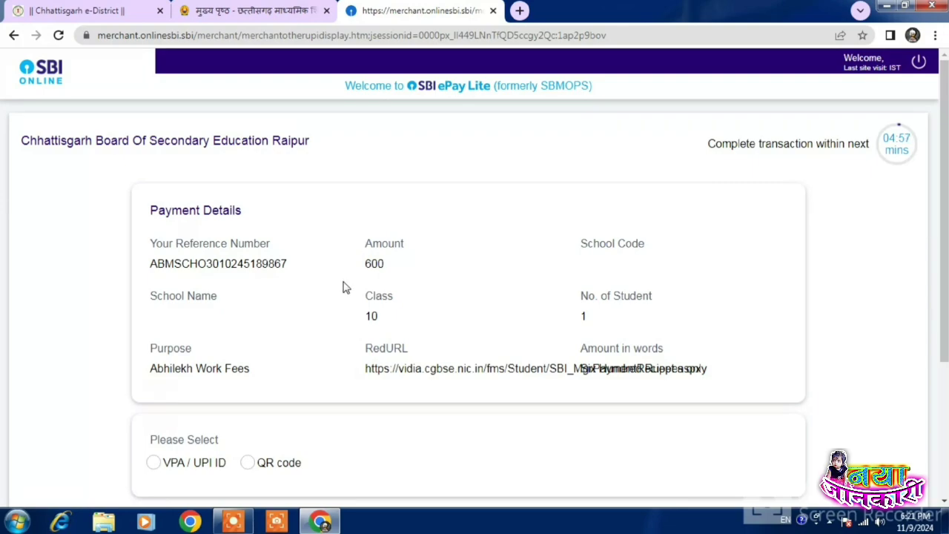
{"action": "scroll", "coordinate": [344, 288], "scroll_direction": "down", "scroll_amount": 1}
{"action": "scroll", "coordinate": [346, 290], "scroll_direction": "down", "scroll_amount": 2}
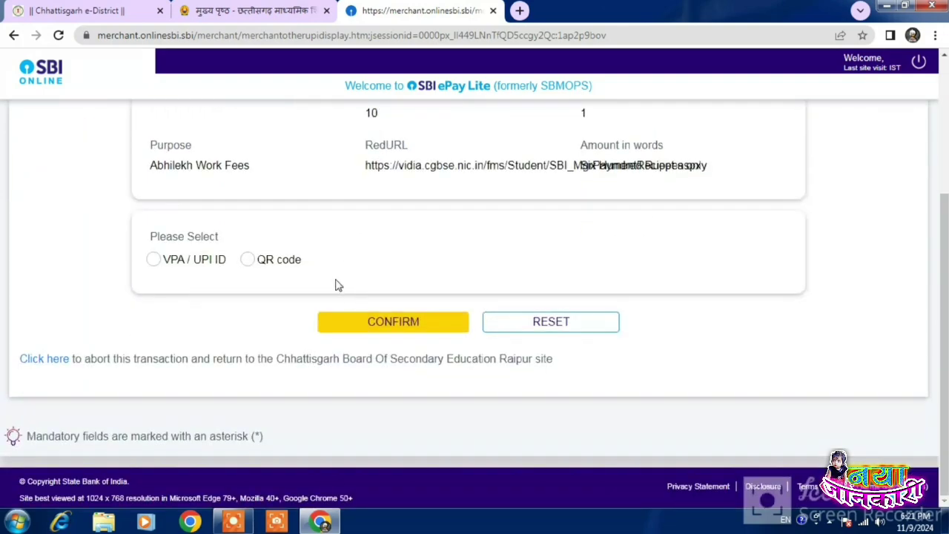
{"action": "left_click", "coordinate": [248, 259]}
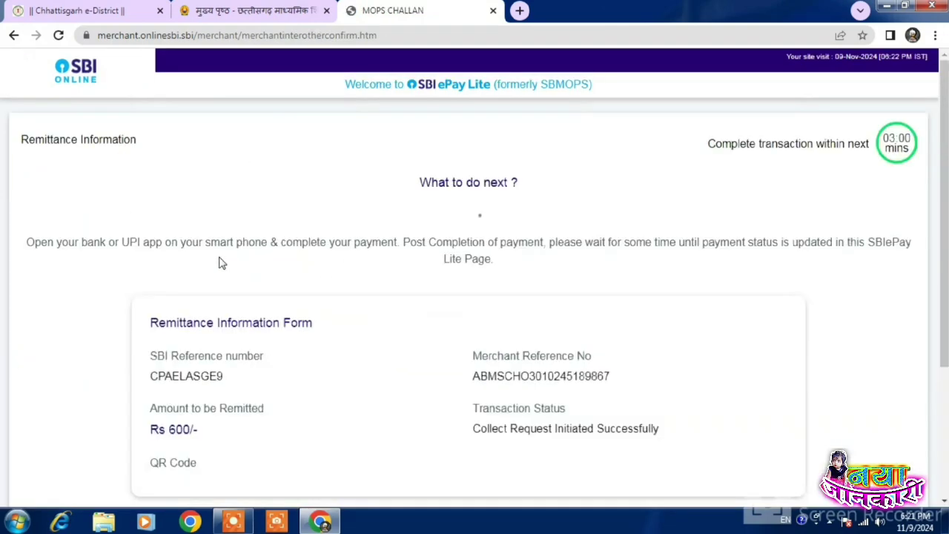
{"action": "scroll", "coordinate": [434, 349], "scroll_direction": "down", "scroll_amount": 3}
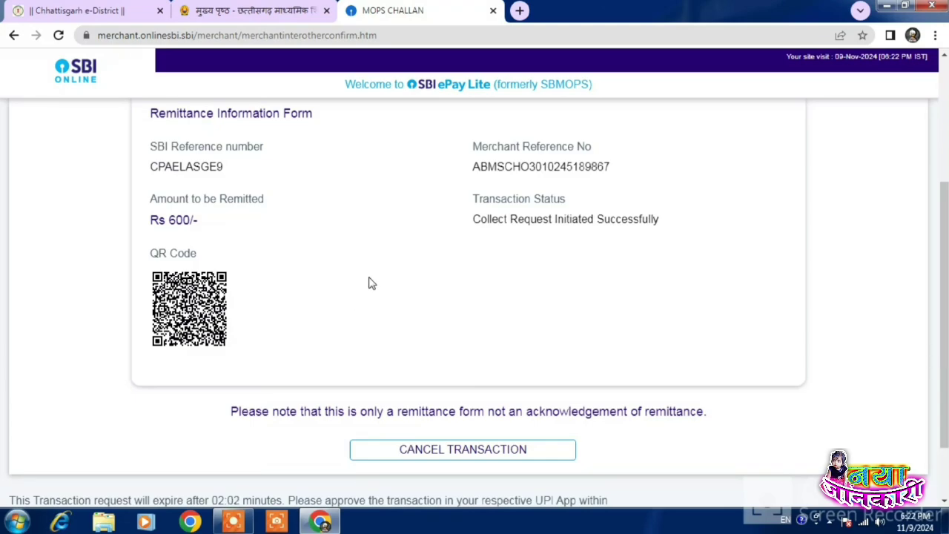
{"action": "scroll", "coordinate": [371, 283], "scroll_direction": "up", "scroll_amount": 3}
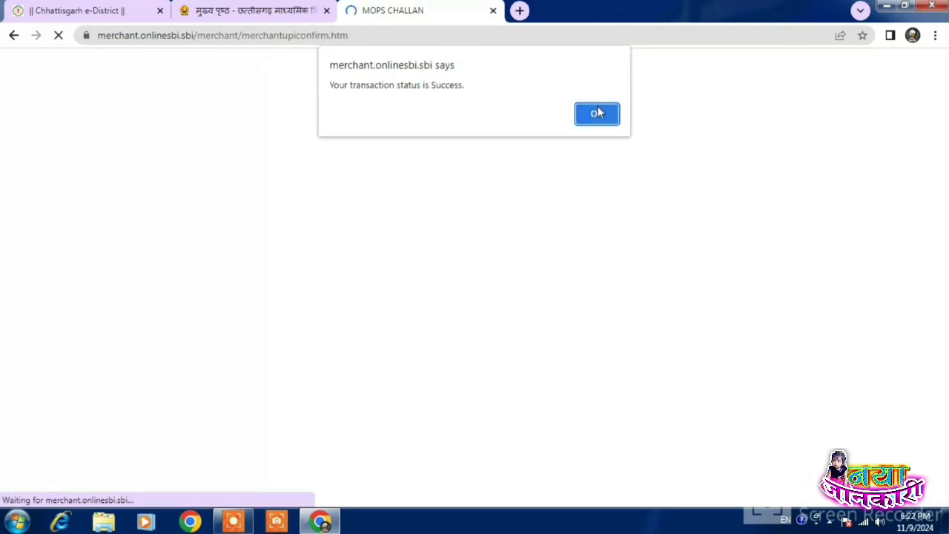
Step: Acknowledge the successful transaction alert and wait for the return to the Application List
{"action": "left_click", "coordinate": [598, 113]}
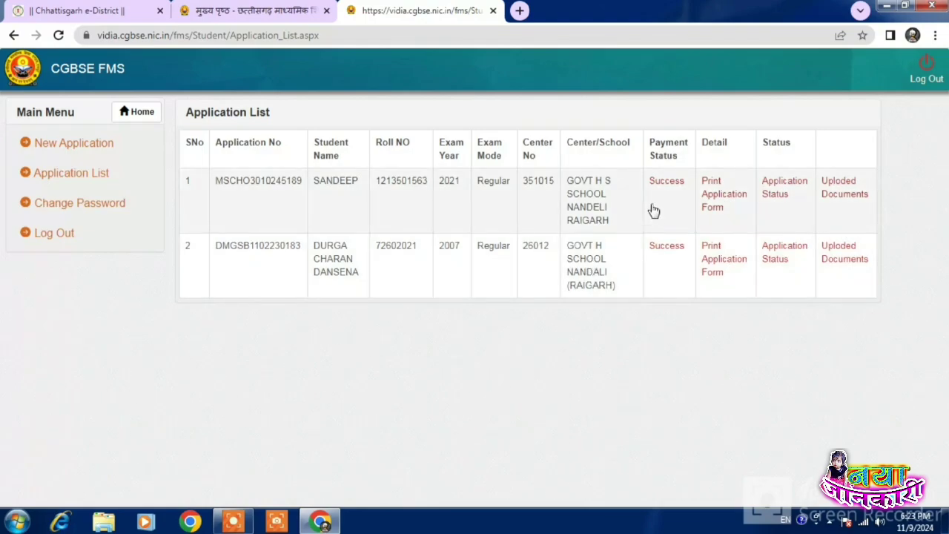
Step: Print row 1's application form on the EPSON L3110, dismiss the ink warning, close the preview
{"action": "left_click", "coordinate": [716, 189]}
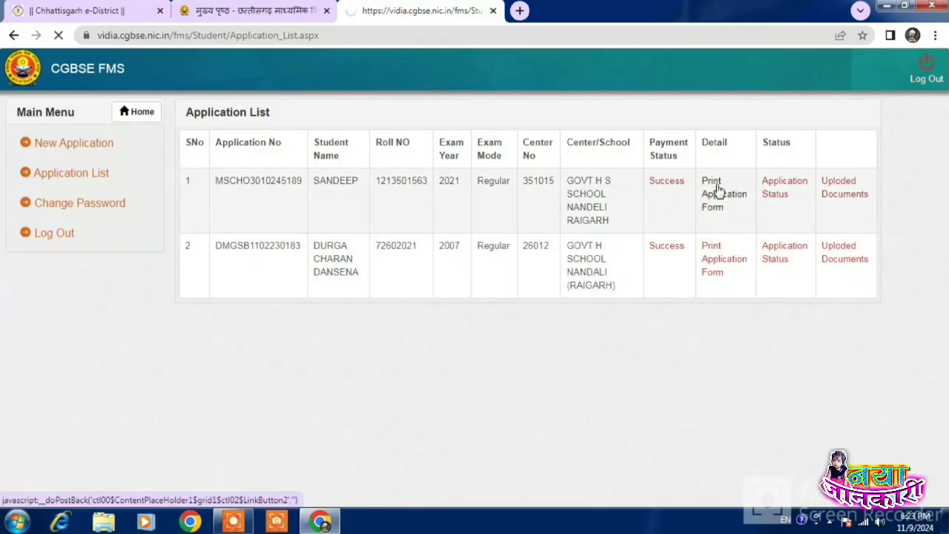
{"action": "scroll", "coordinate": [756, 298], "scroll_direction": "down", "scroll_amount": 1}
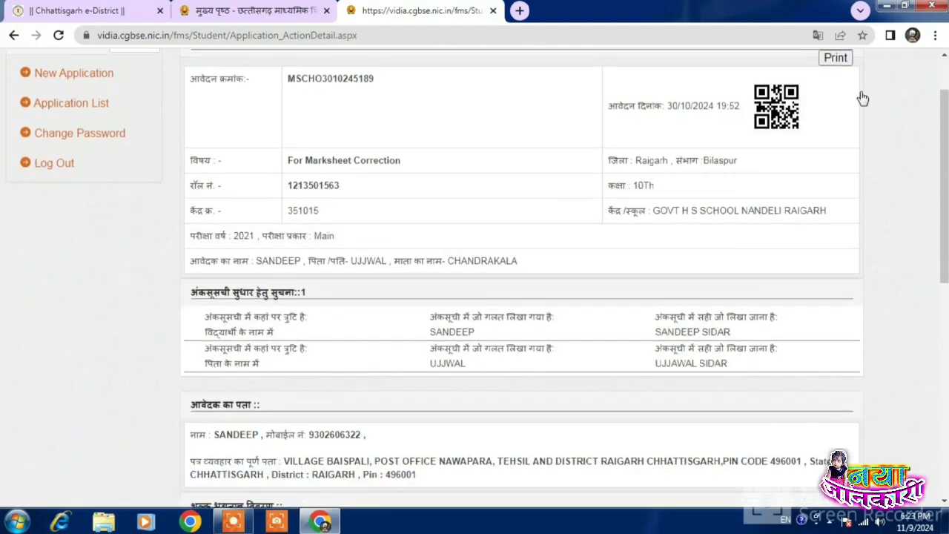
{"action": "left_click", "coordinate": [834, 58]}
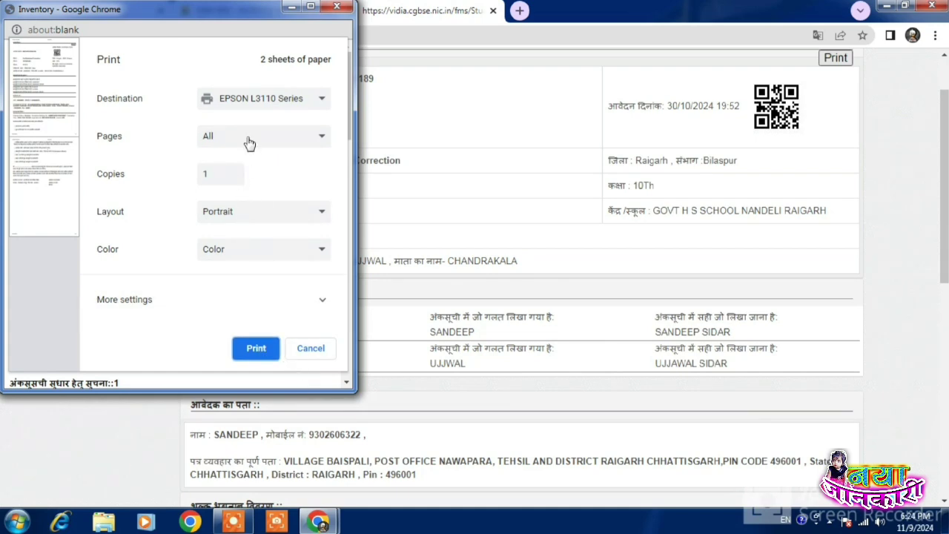
{"action": "left_click", "coordinate": [247, 297]}
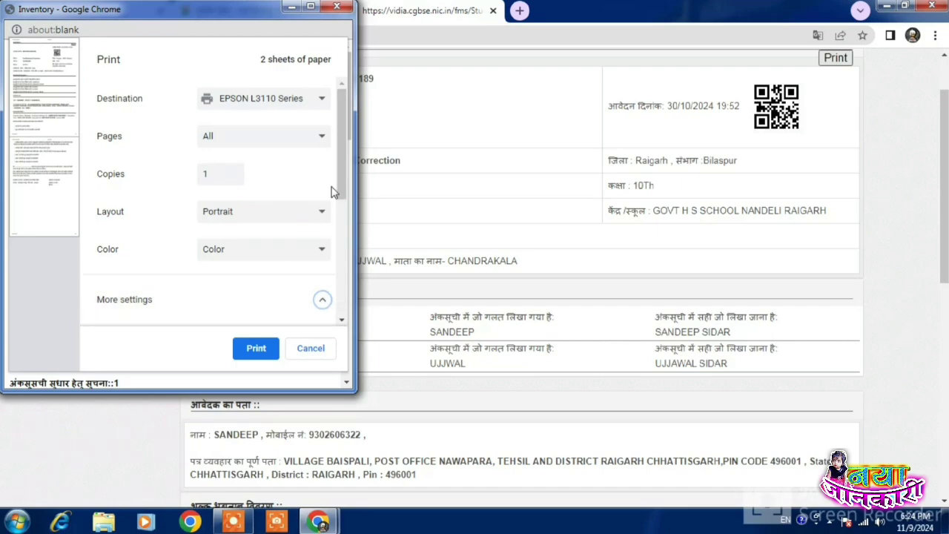
{"action": "scroll", "coordinate": [332, 192], "scroll_direction": "down", "scroll_amount": 3}
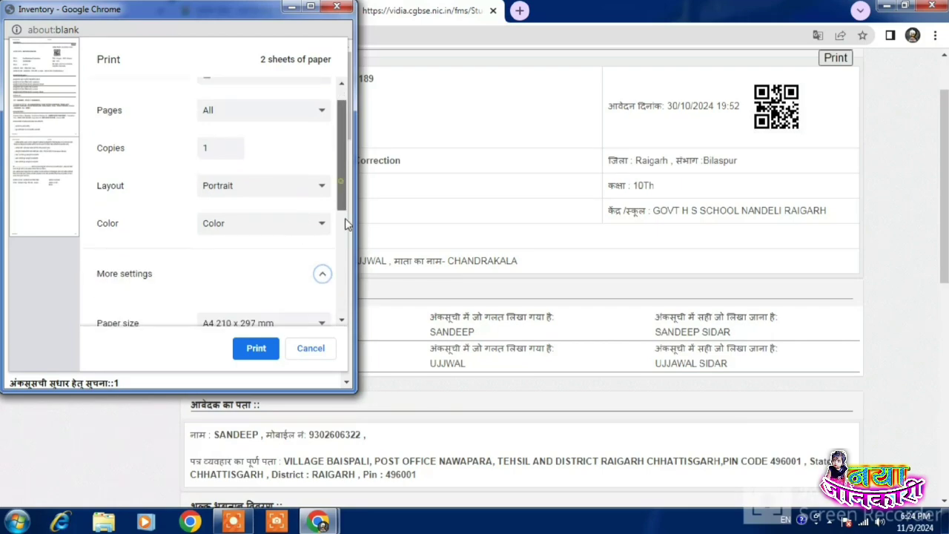
{"action": "left_click", "coordinate": [257, 349]}
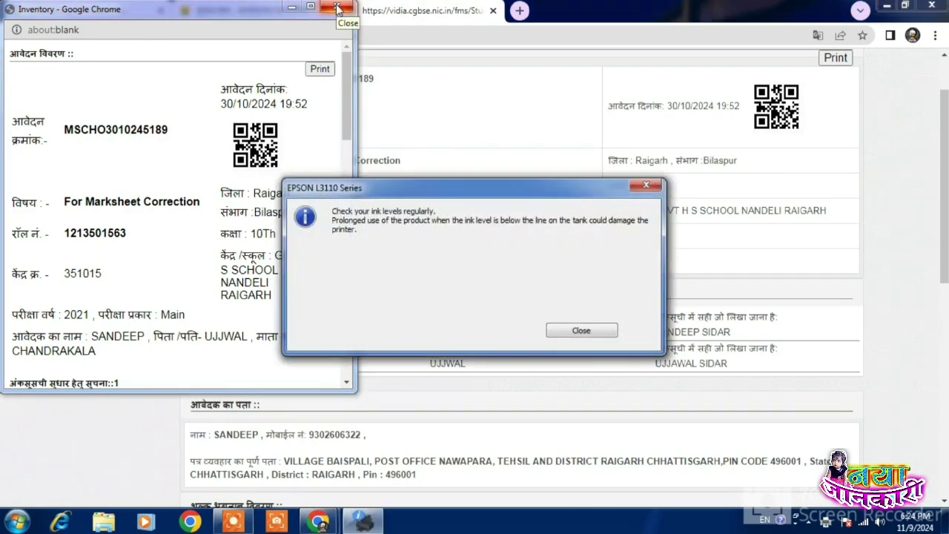
{"action": "left_click", "coordinate": [604, 334]}
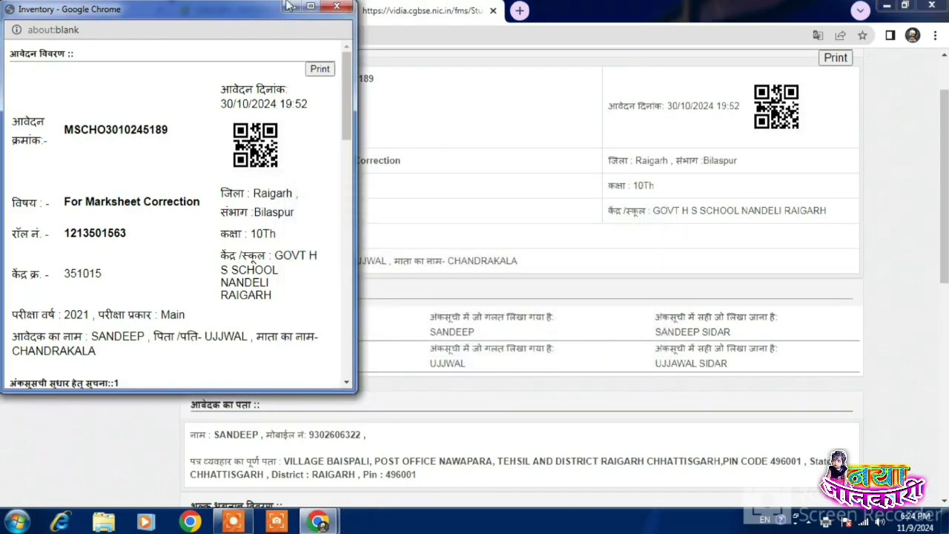
{"action": "left_click", "coordinate": [337, 6]}
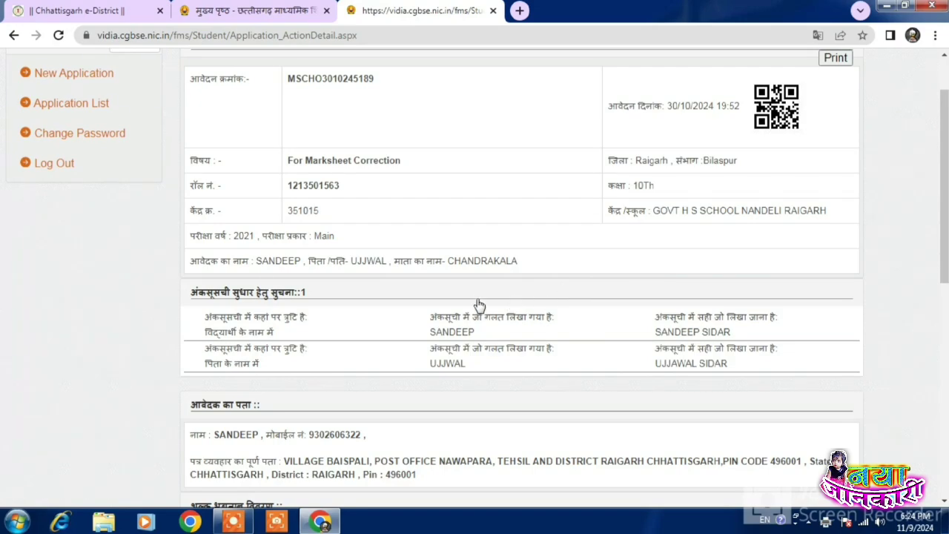